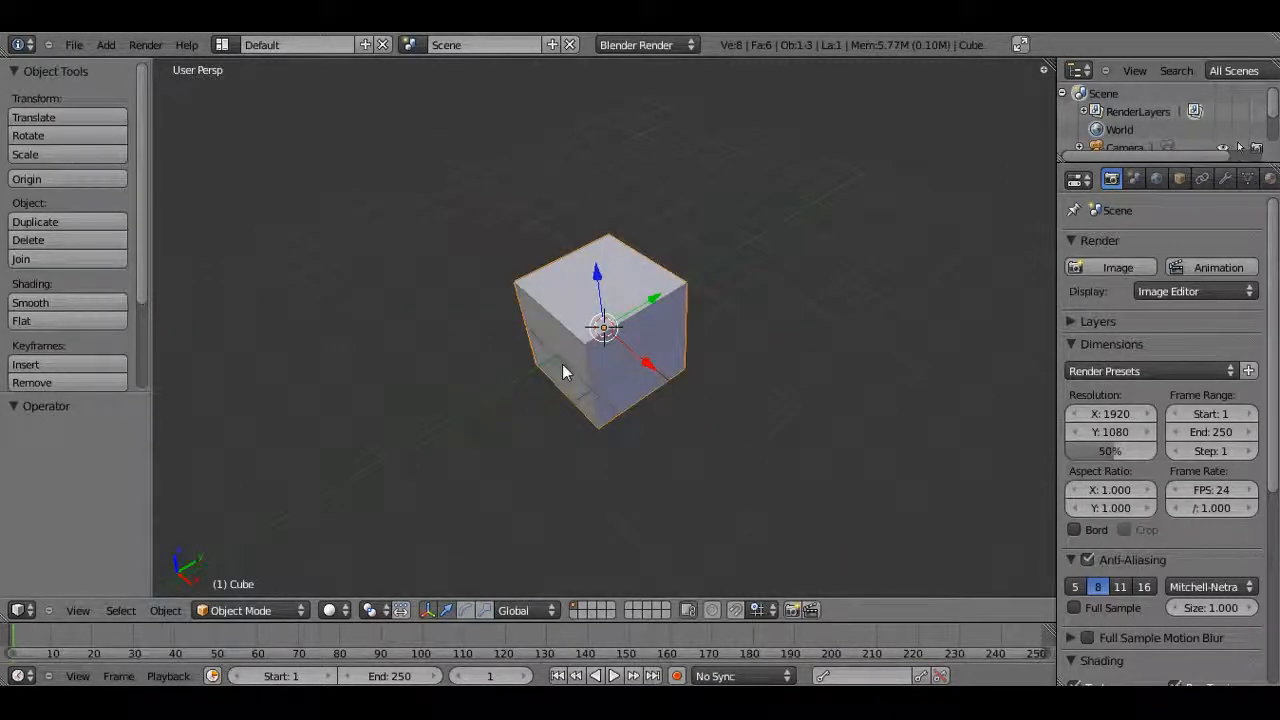
# Add a cylinder in front orthographic view and rotate it 90 degrees around the X axis
pyautogui.press('KP_1')
pyautogui.press('KP_5')
pyautogui.scroll(5, 562, 372)
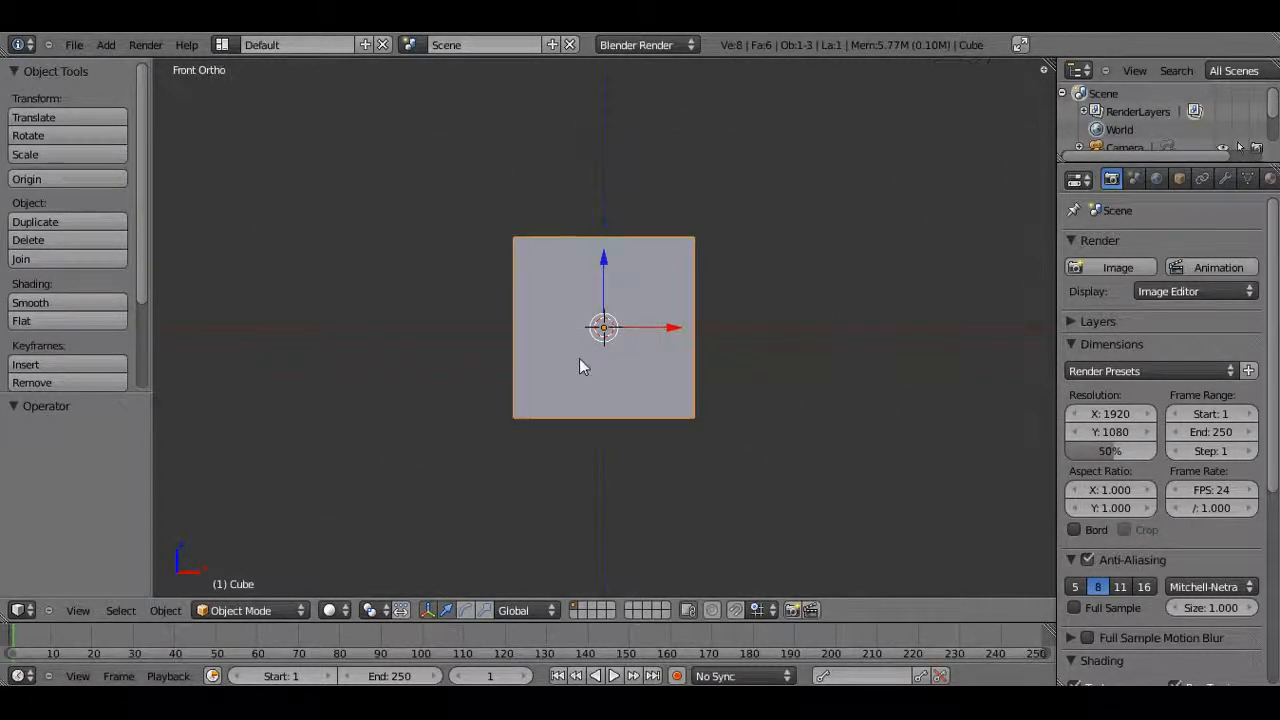
pyautogui.keyDown('shift'); pyautogui.moveTo(674, 333); pyautogui.dragTo(734, 278, button='middle'); pyautogui.keyUp('shift')
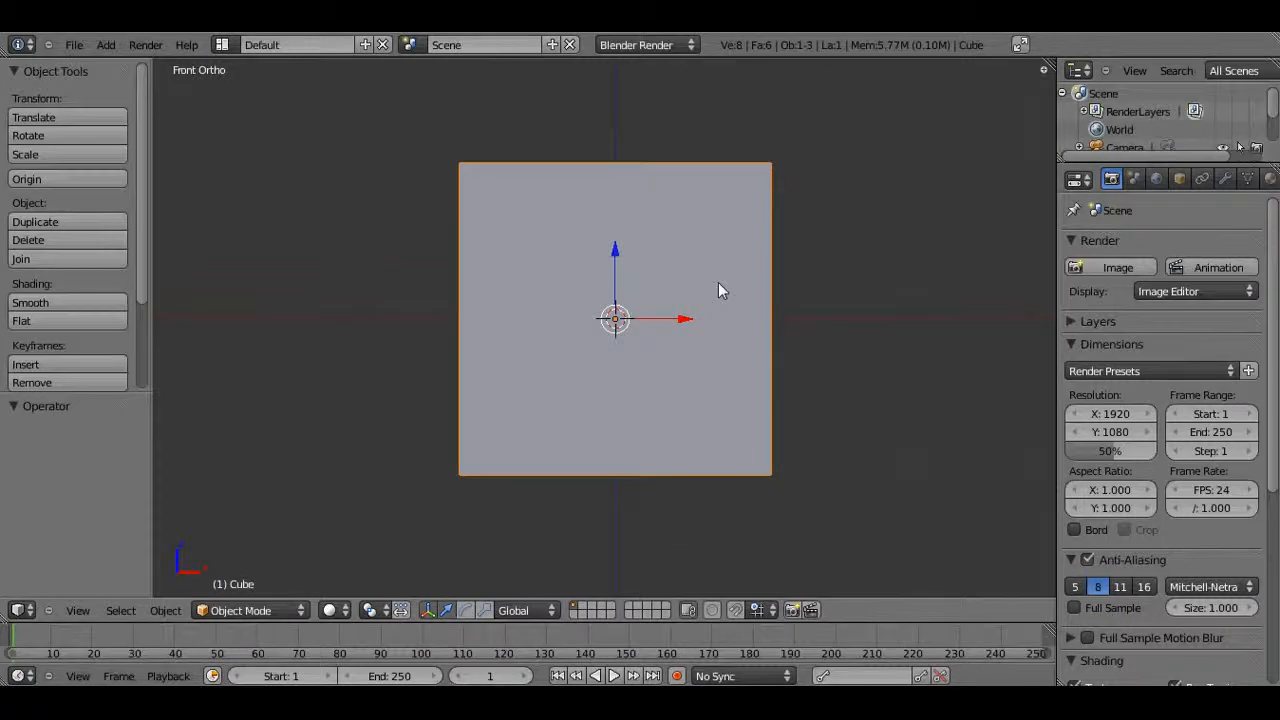
pyautogui.hotkey('shift', 'a')
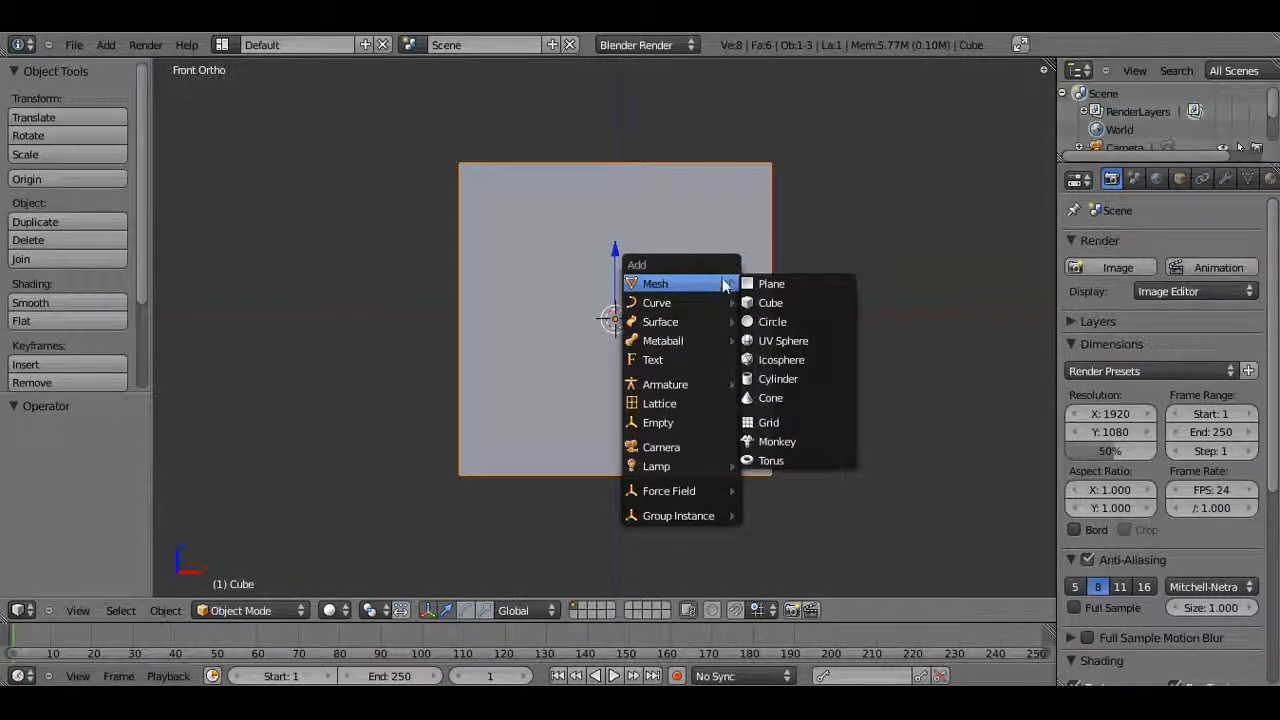
pyautogui.click(792, 380)
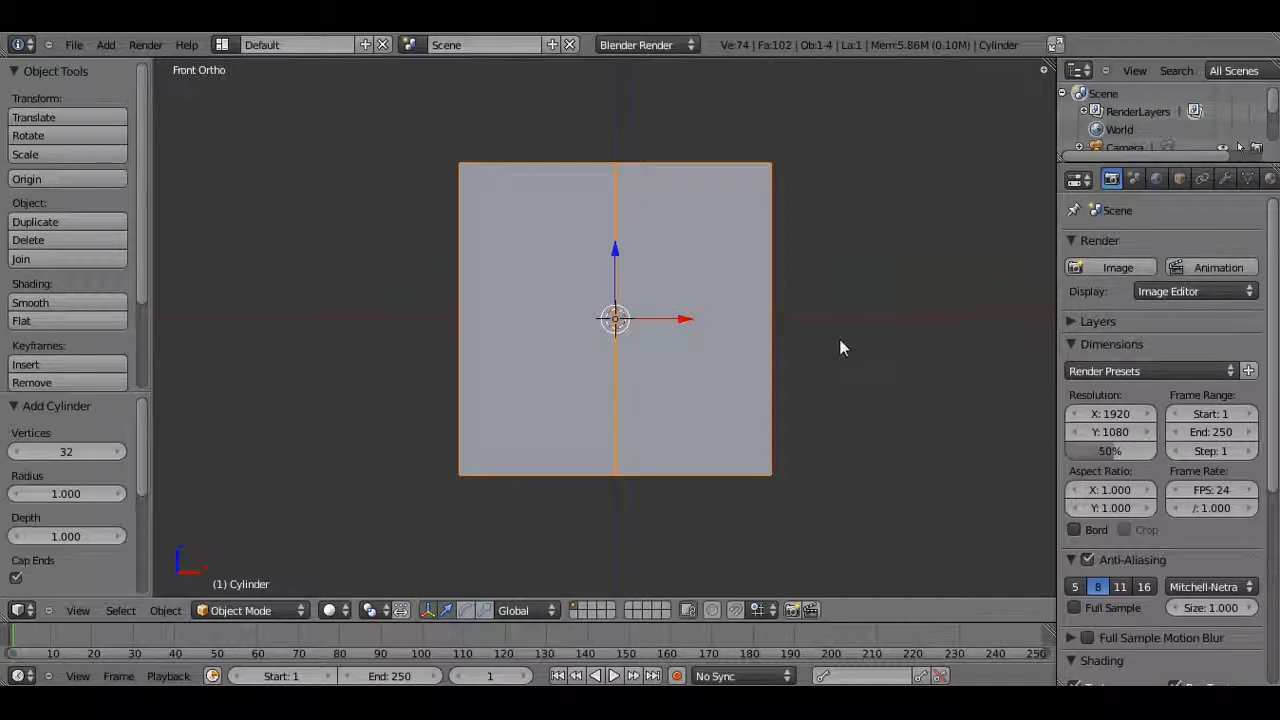
pyautogui.write('rx90')
pyautogui.press('Return')
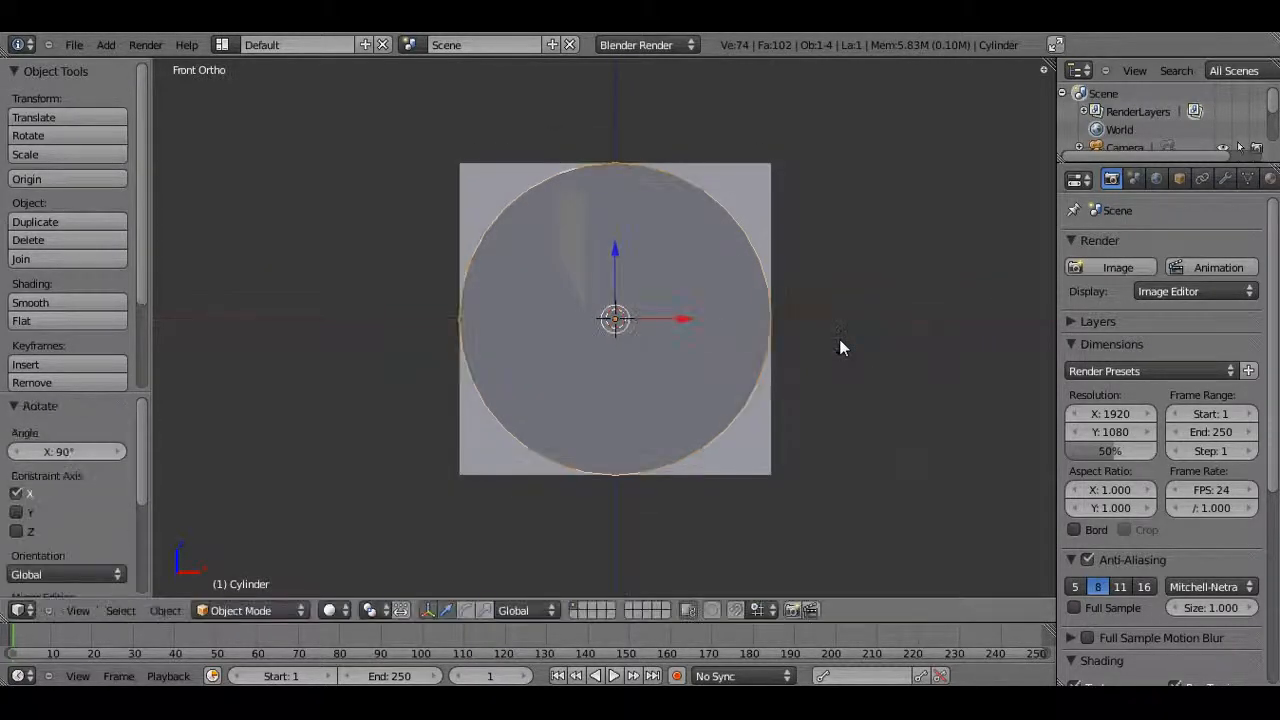
# Switch to wireframe display and scale the cylinder down to about 0.372
pyautogui.press('z')
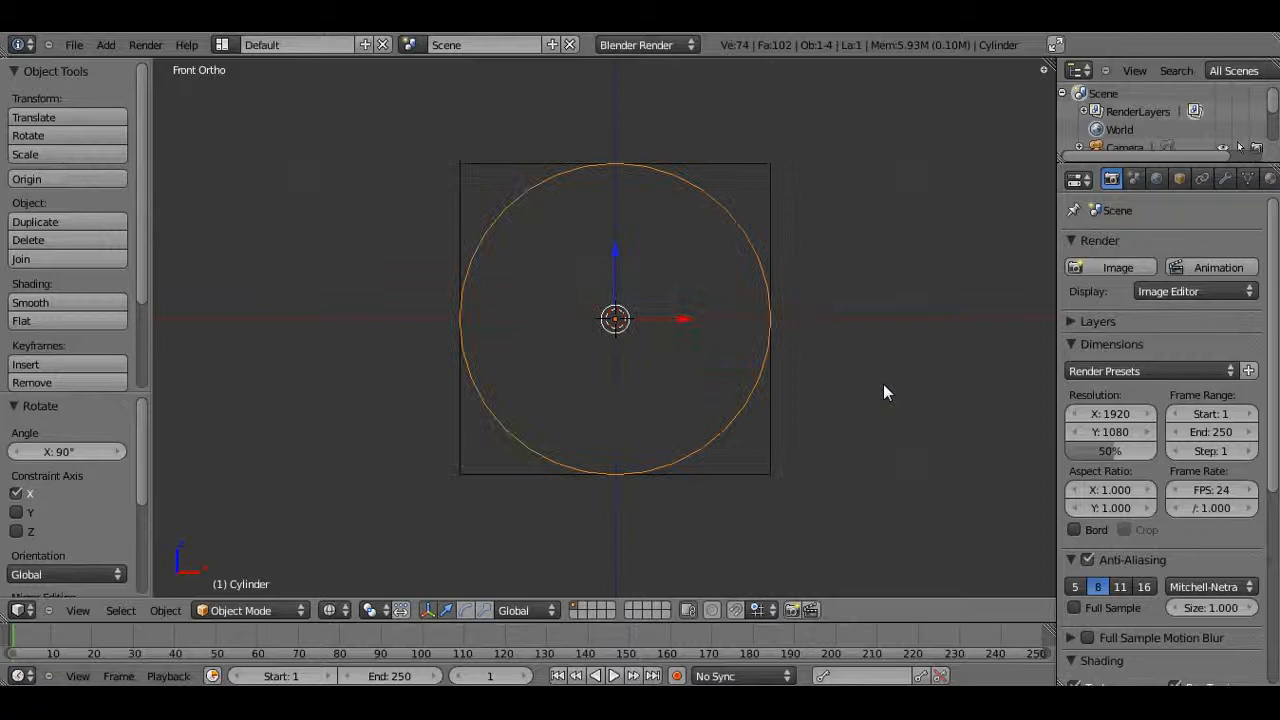
pyautogui.press('s')
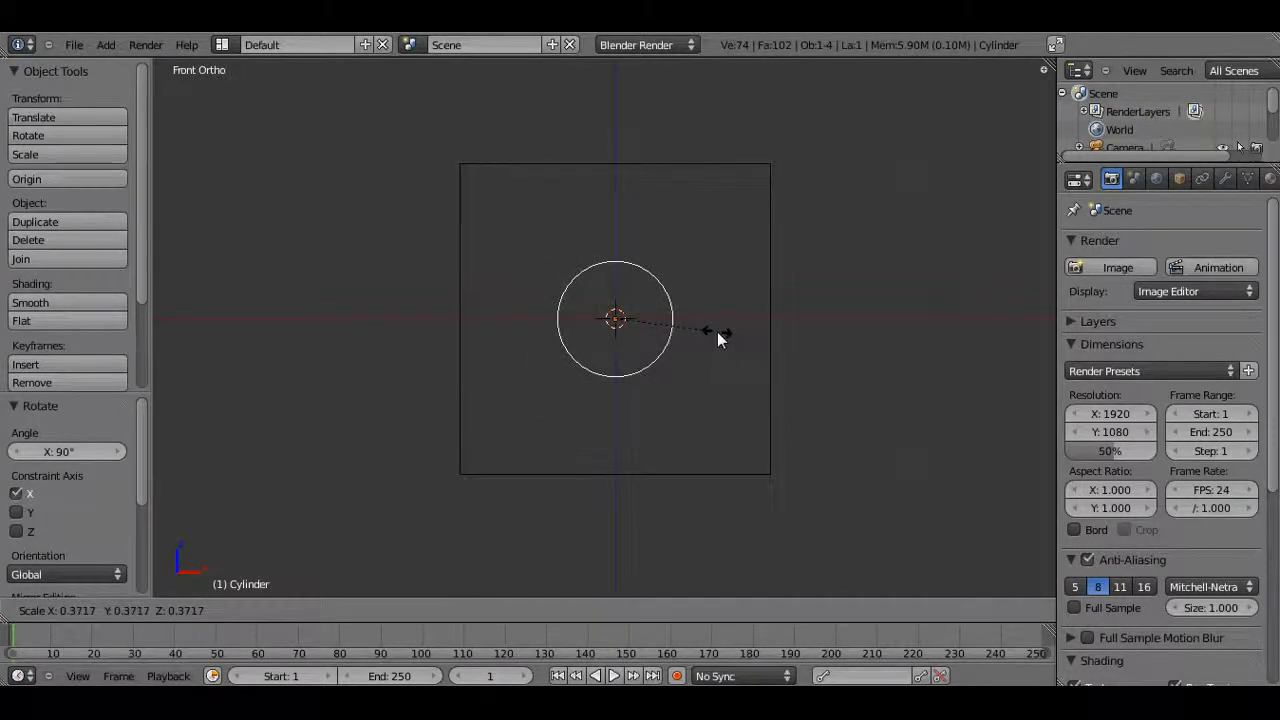
pyautogui.click(717, 338)
# Flatten the cylinder by scaling it along the Y axis in the side view
pyautogui.press('KP_3')
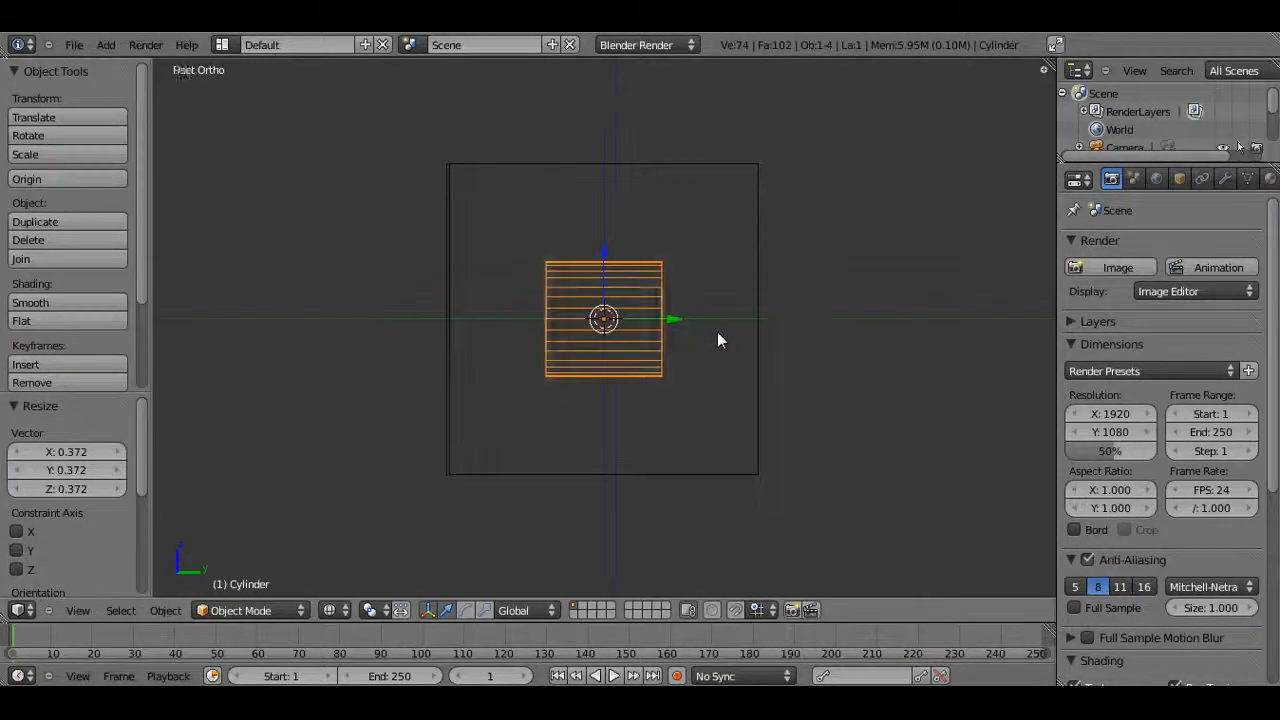
pyautogui.press('s')
pyautogui.press('y')
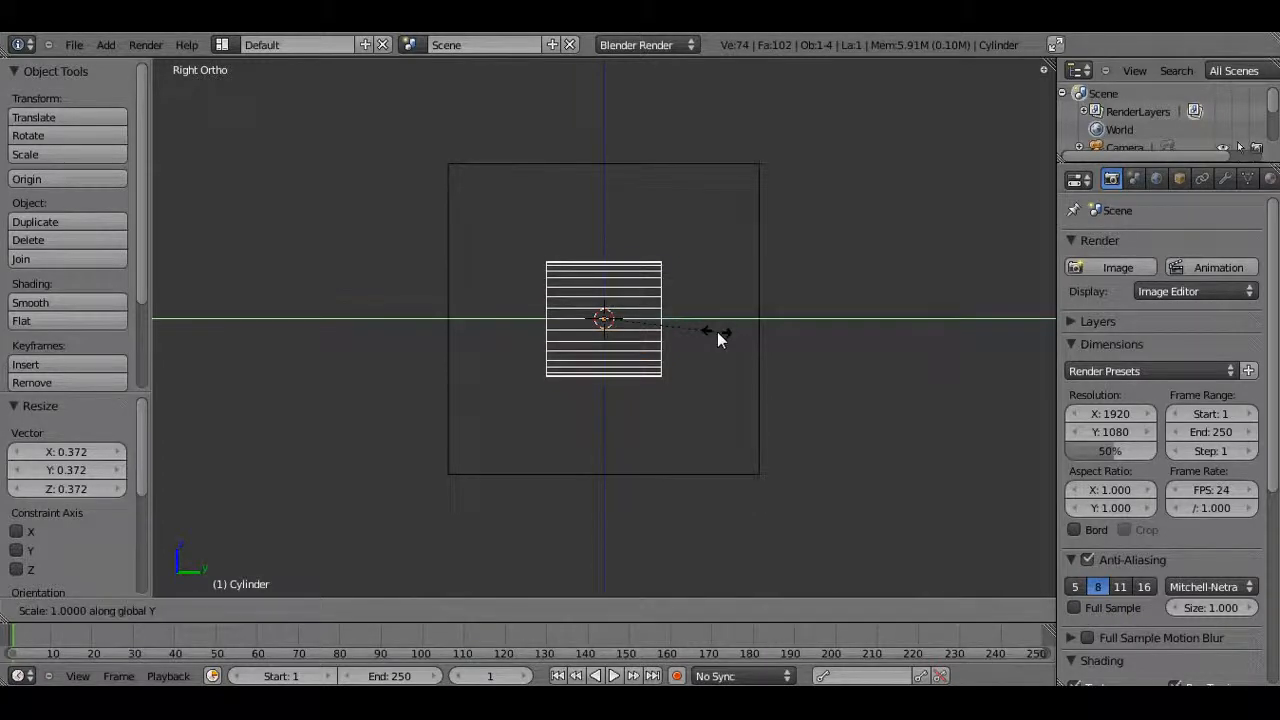
pyautogui.click(962, 438)
# Return to solid shading, select the cube and add a Boolean modifier to it
pyautogui.press('Tab')
pyautogui.press('z')
pyautogui.scroll(-2, 680, 335)
pyautogui.moveTo(552, 327)
pyautogui.mouseDown(button='middle')
pyautogui.moveTo(603, 428)
pyautogui.moveTo(591, 413)
pyautogui.moveTo(770, 238)
pyautogui.moveTo(884, 543)
pyautogui.moveTo(720, 563)
pyautogui.moveTo(454, 426)
pyautogui.moveTo(423, 383)
pyautogui.moveTo(489, 304)
pyautogui.moveTo(580, 390)
pyautogui.moveTo(407, 384)
pyautogui.moveTo(532, 484)
pyautogui.moveTo(645, 482)
pyautogui.mouseUp(button='middle')
pyautogui.press('Tab')
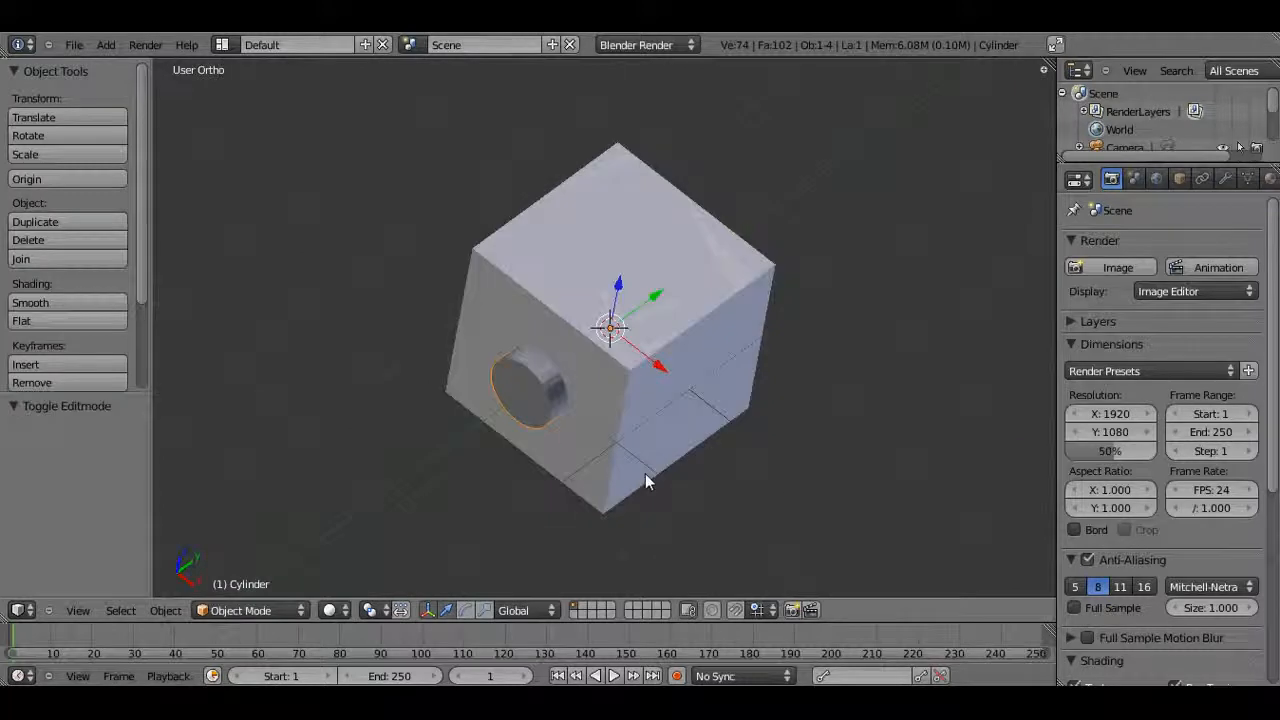
pyautogui.rightClick(519, 284)
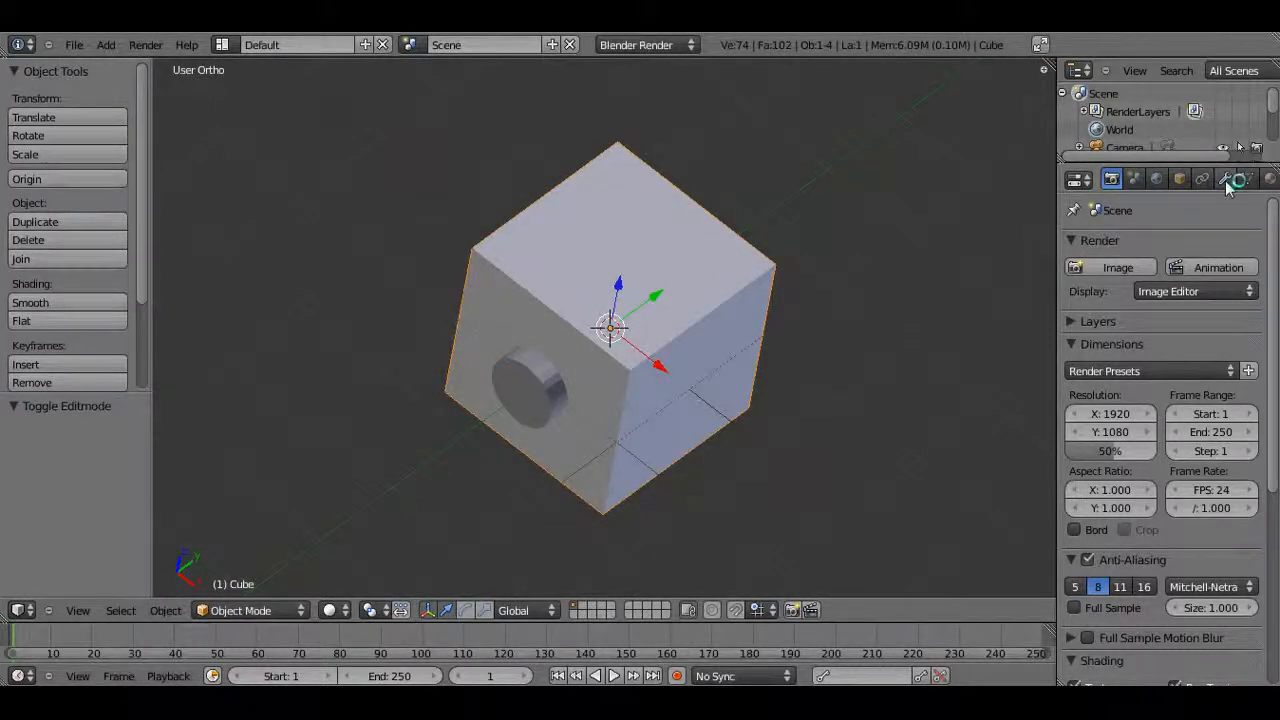
pyautogui.click(1225, 180)
pyautogui.click(1110, 270)
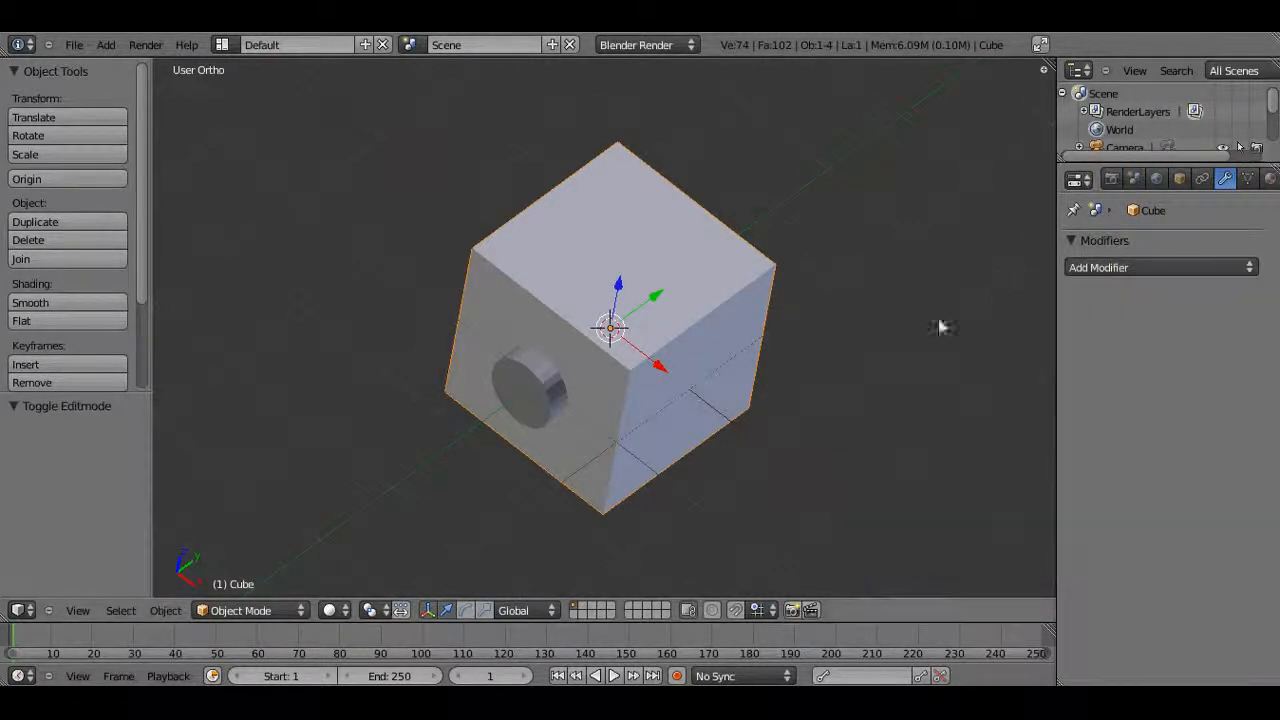
pyautogui.click(1149, 267)
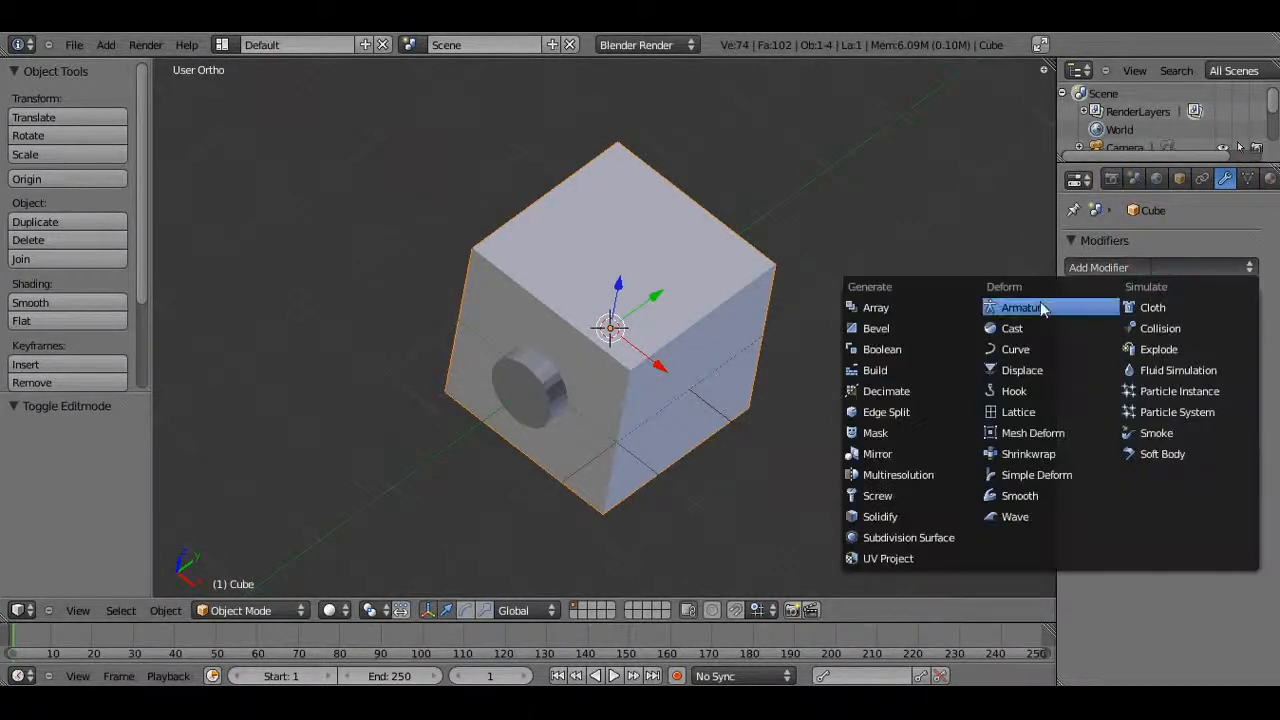
pyautogui.click(898, 349)
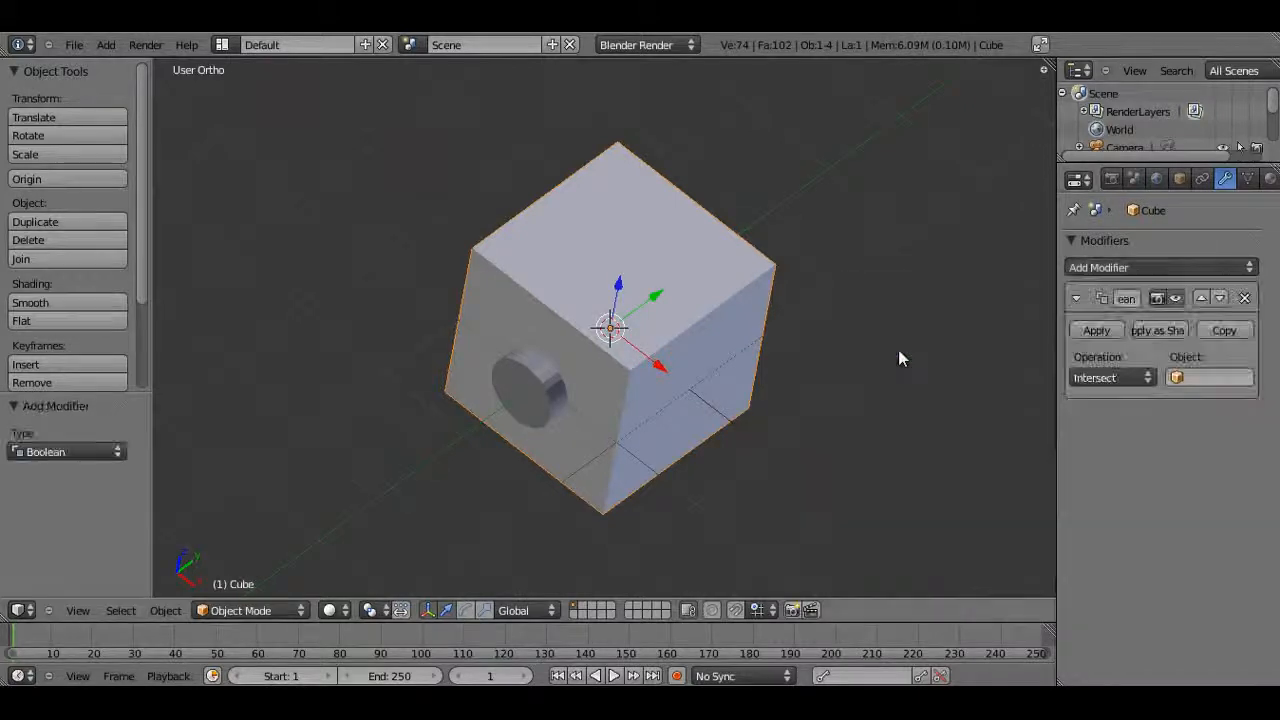
# Set the Boolean operation to Difference and the modifier object to Cylinder
pyautogui.click(1115, 377)
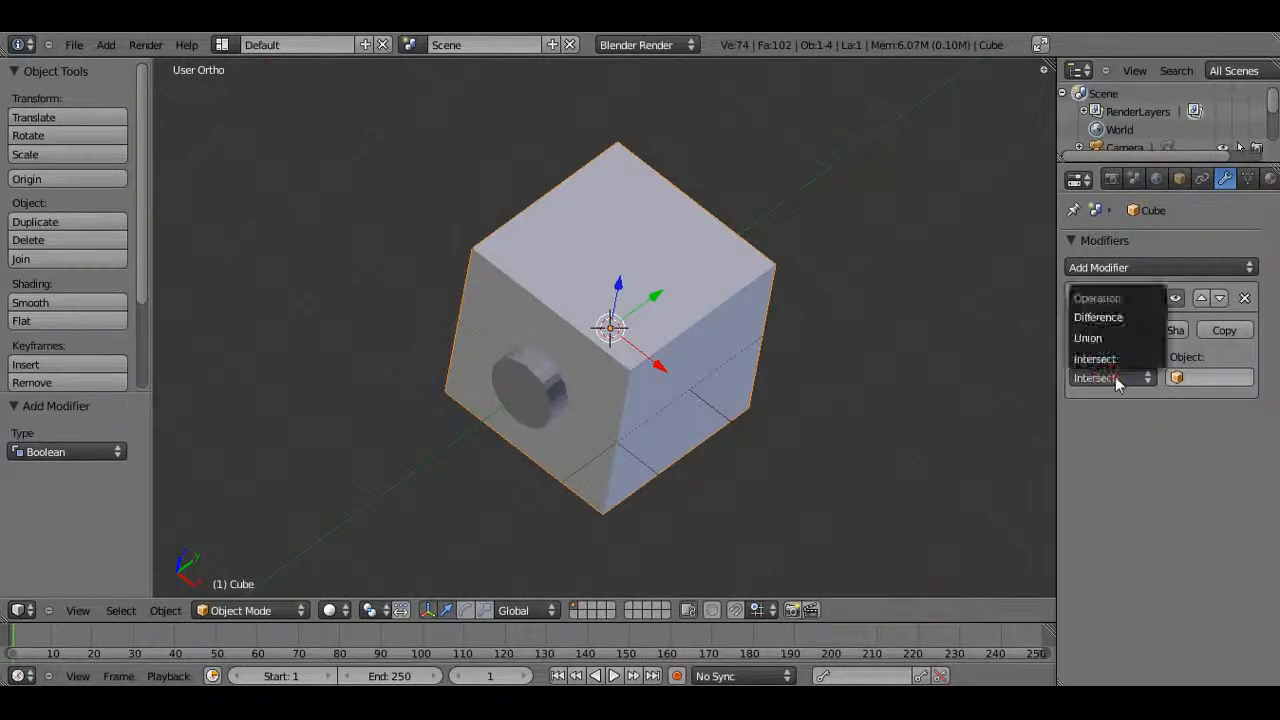
pyautogui.click(1119, 316)
pyautogui.moveTo(649, 416)
pyautogui.mouseDown(button='middle')
pyautogui.moveTo(662, 345)
pyautogui.moveTo(642, 302)
pyautogui.moveTo(537, 377)
pyautogui.moveTo(668, 420)
pyautogui.mouseUp(button='middle')
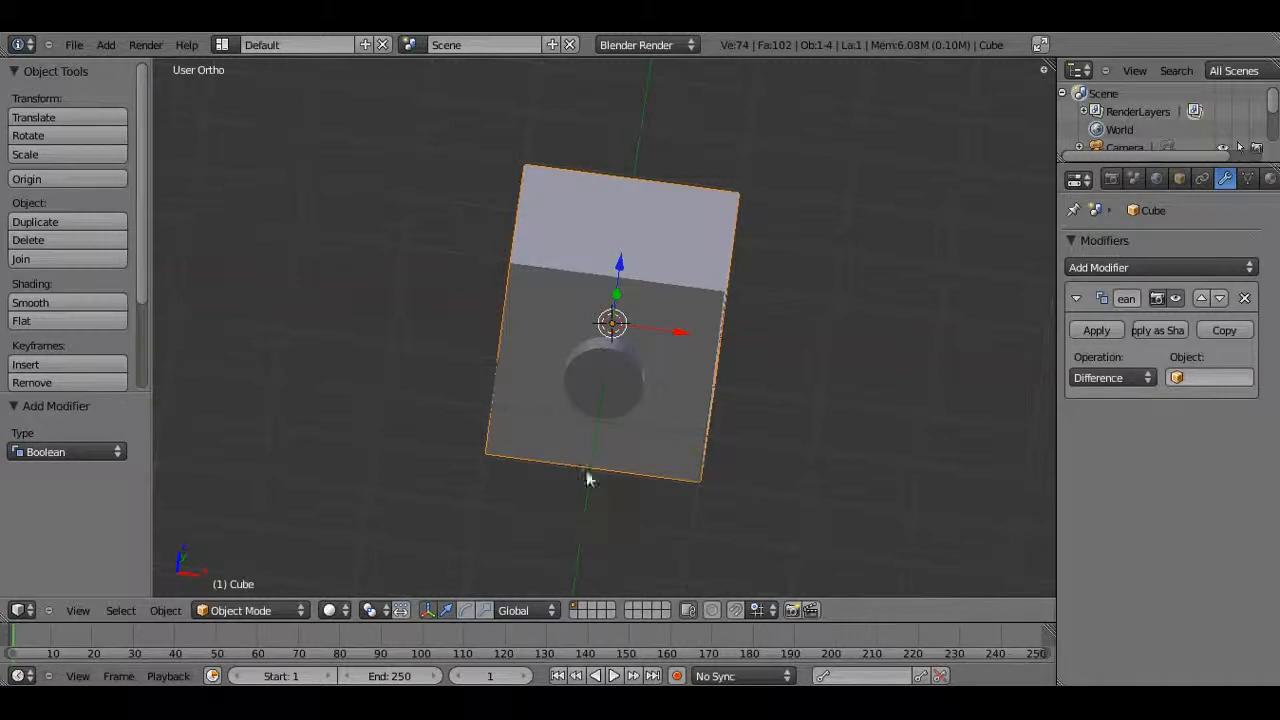
pyautogui.moveTo(686, 414); pyautogui.dragTo(503, 316, button='middle')
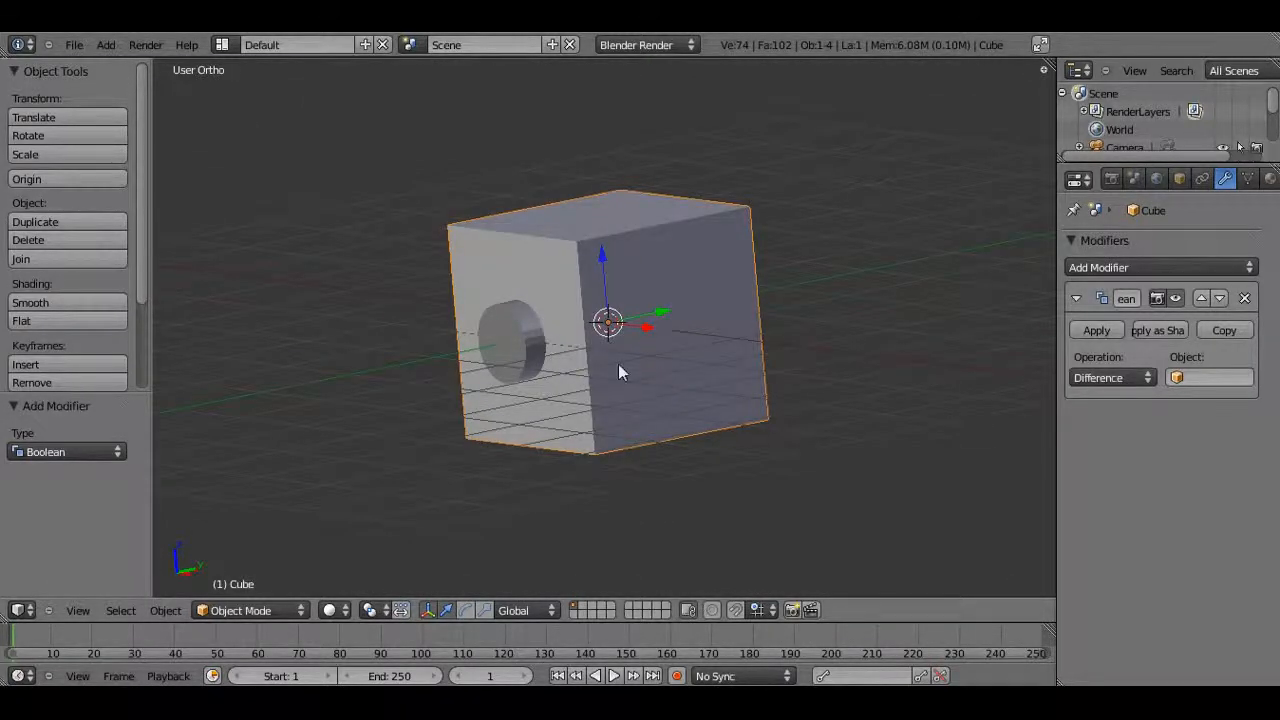
pyautogui.moveTo(620, 366); pyautogui.dragTo(672, 370, button='middle')
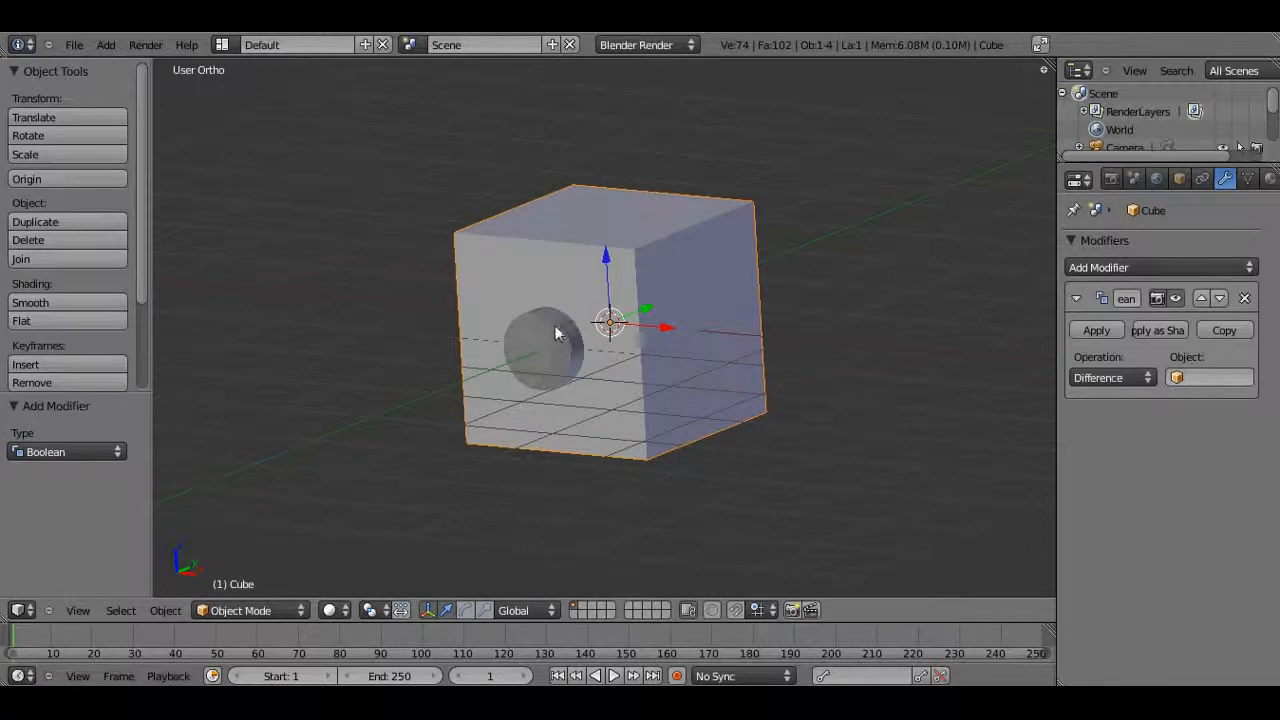
pyautogui.click(1210, 377)
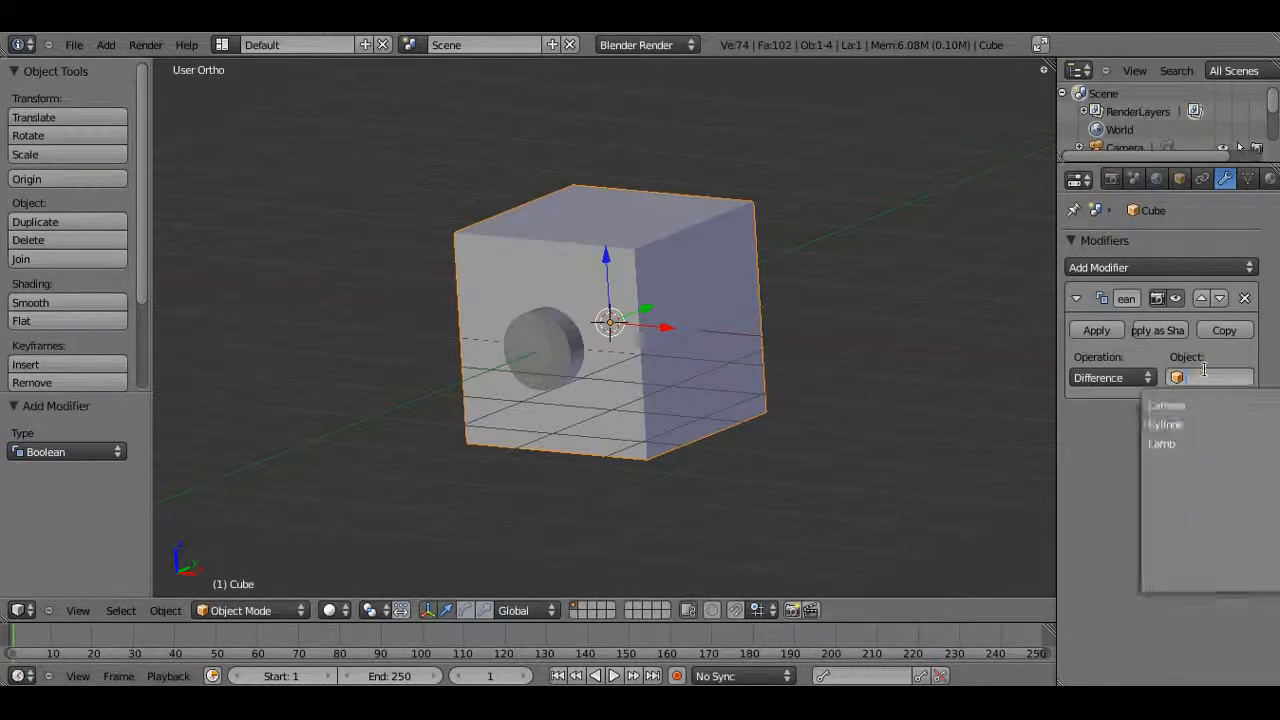
pyautogui.click(1196, 427)
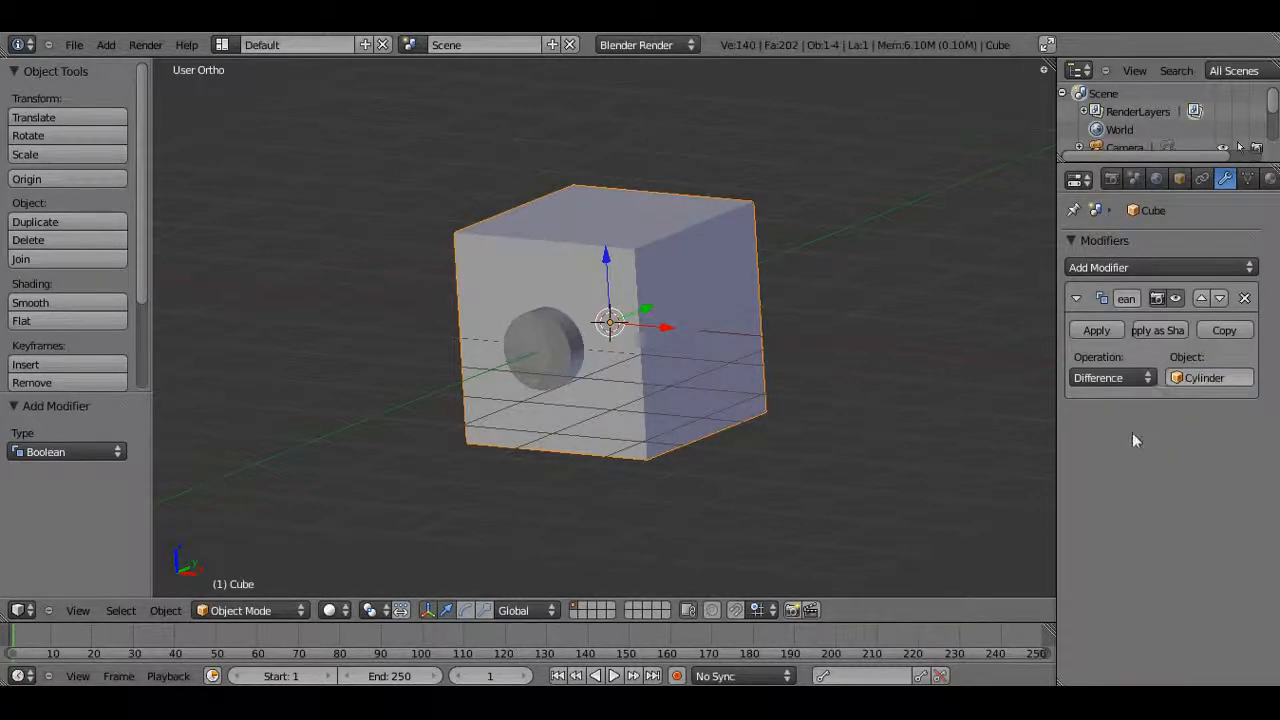
# Apply the Boolean modifier and move the cube about 1.84 units along X away from the cylinder
pyautogui.click(1097, 330)
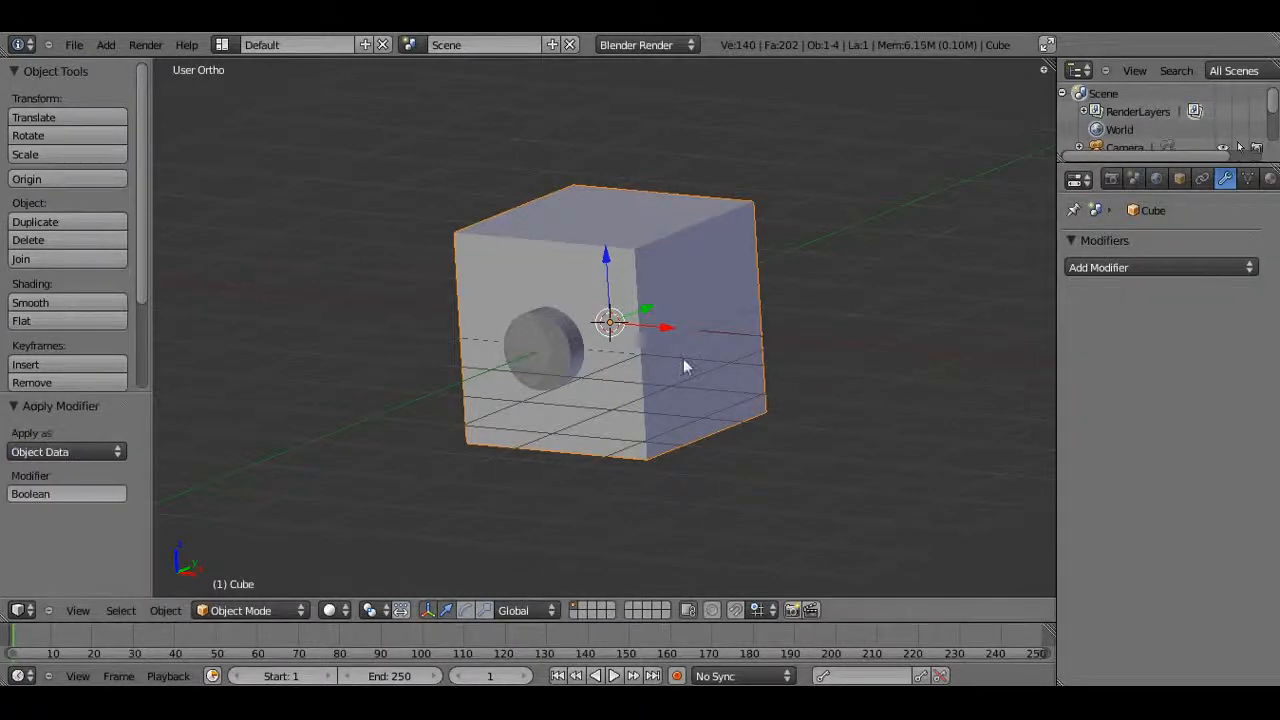
pyautogui.moveTo(668, 335); pyautogui.dragTo(840, 352)
pyautogui.moveTo(686, 434); pyautogui.dragTo(734, 409, button='middle')
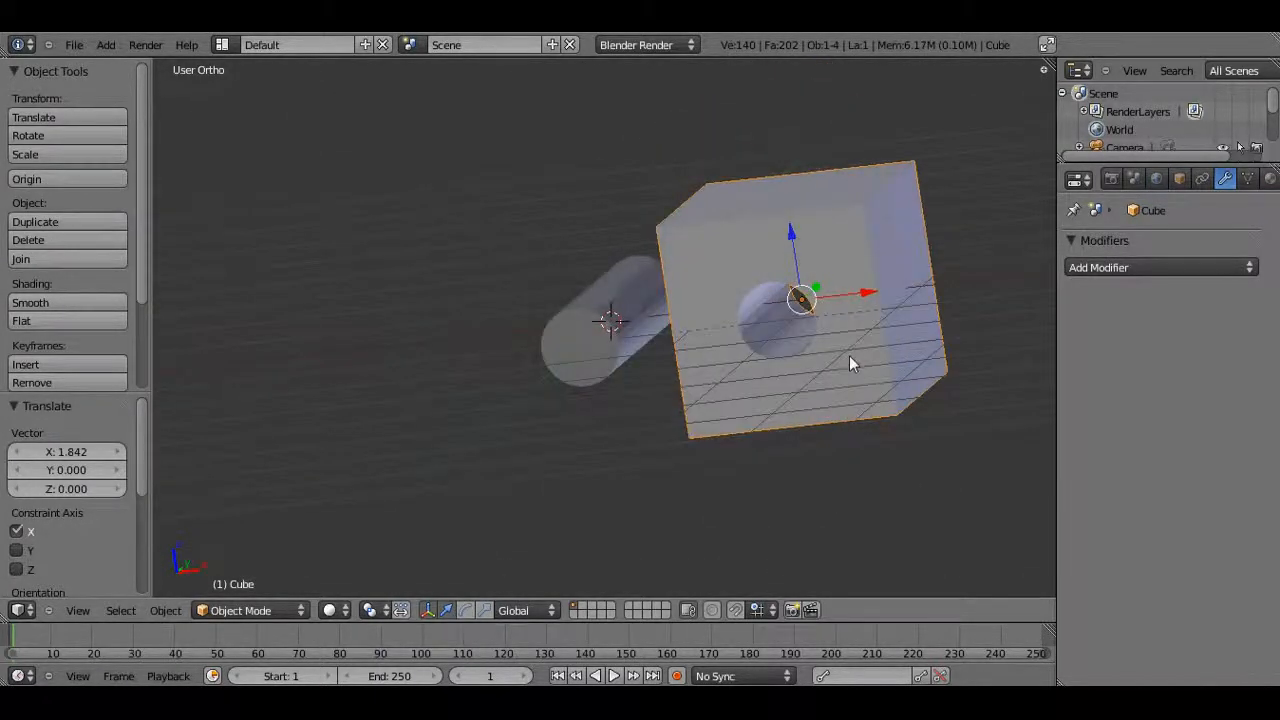
# Select the cylinder and delete it
pyautogui.press('Tab')
pyautogui.moveTo(851, 354); pyautogui.dragTo(609, 323, button='middle')
pyautogui.press('Tab')
pyautogui.rightClick(610, 322)
pyautogui.press('x')
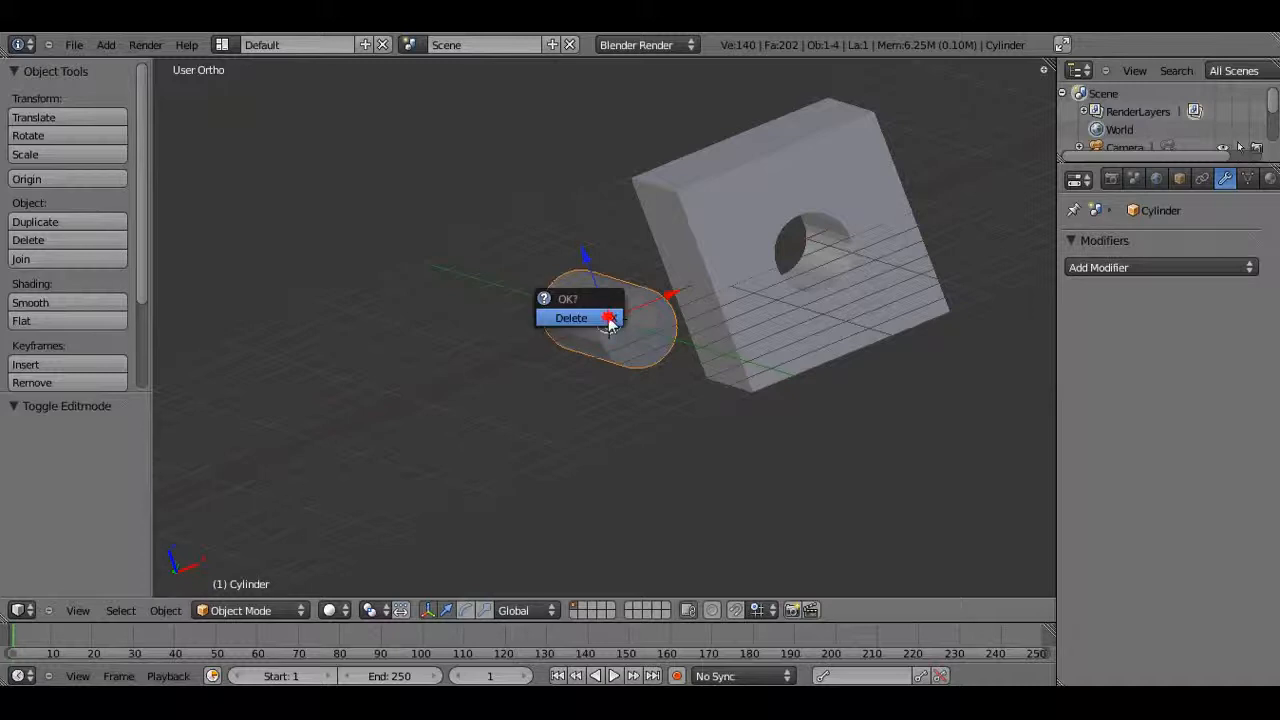
pyautogui.click(609, 323)
# Select the cube and move it back about 1.85 units along X to the origin
pyautogui.moveTo(780, 414); pyautogui.dragTo(671, 409, button='middle')
pyautogui.rightClick(724, 401)
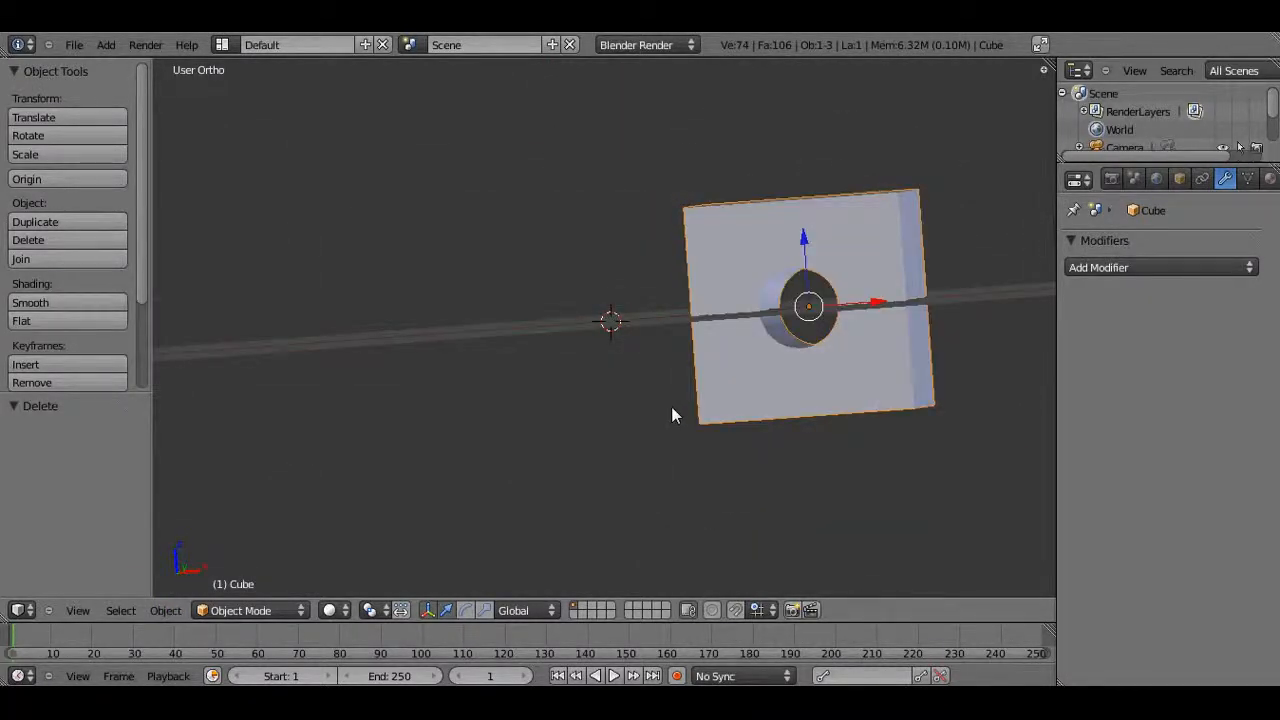
pyautogui.press('KP_1')
pyautogui.moveTo(879, 326); pyautogui.dragTo(677, 329)
pyautogui.moveTo(697, 316); pyautogui.dragTo(672, 257, button='middle')
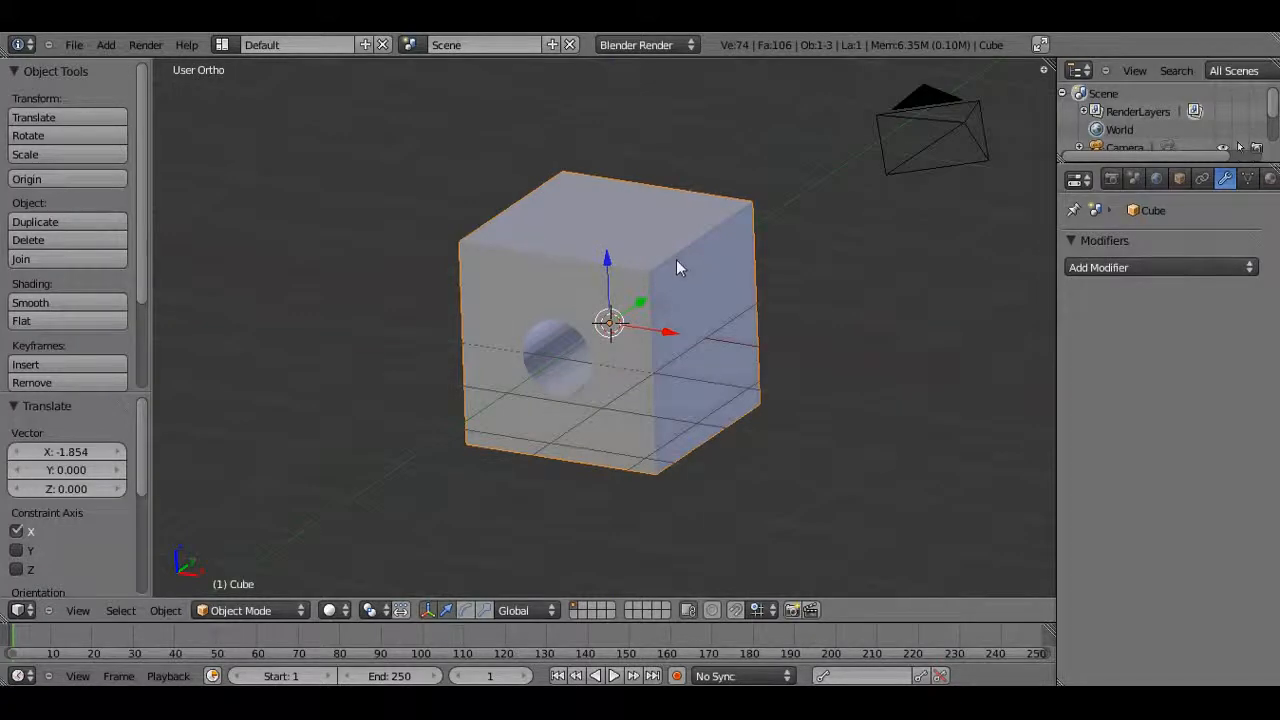
# Add a UV sphere and scale it down to about 0.416
pyautogui.hotkey('shift', 'a')
pyautogui.moveTo(676, 262)
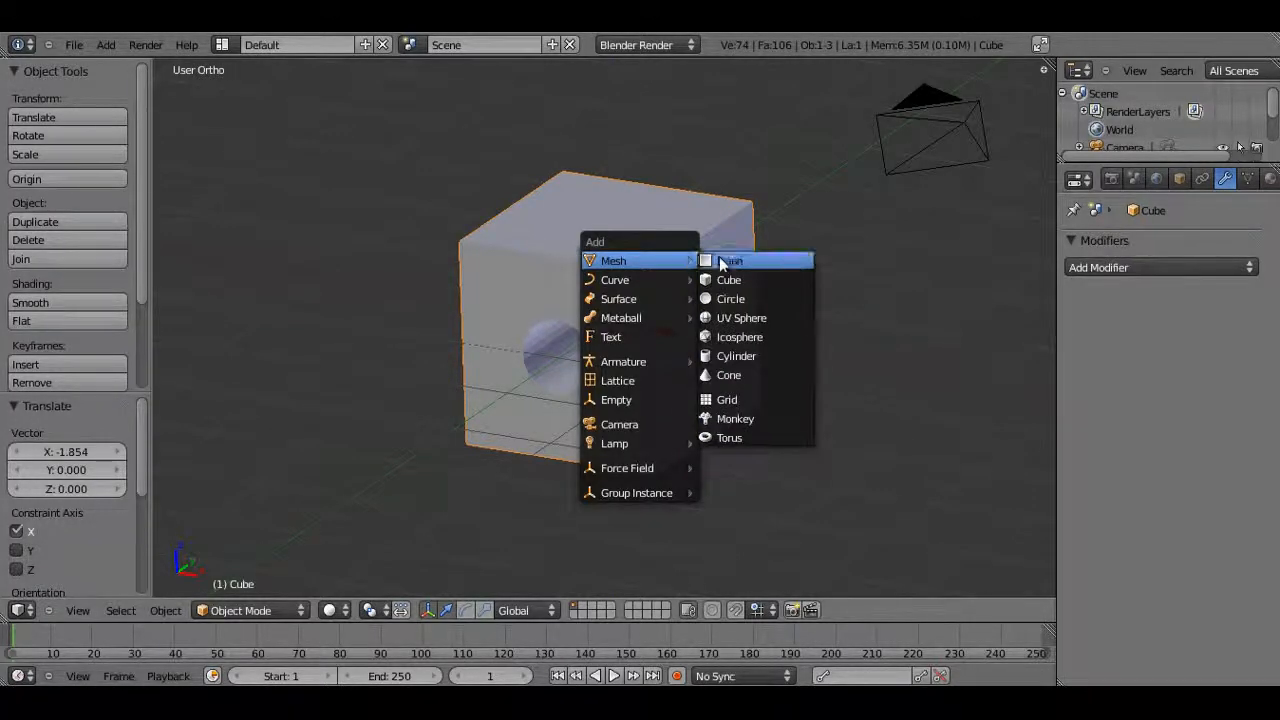
pyautogui.click(735, 318)
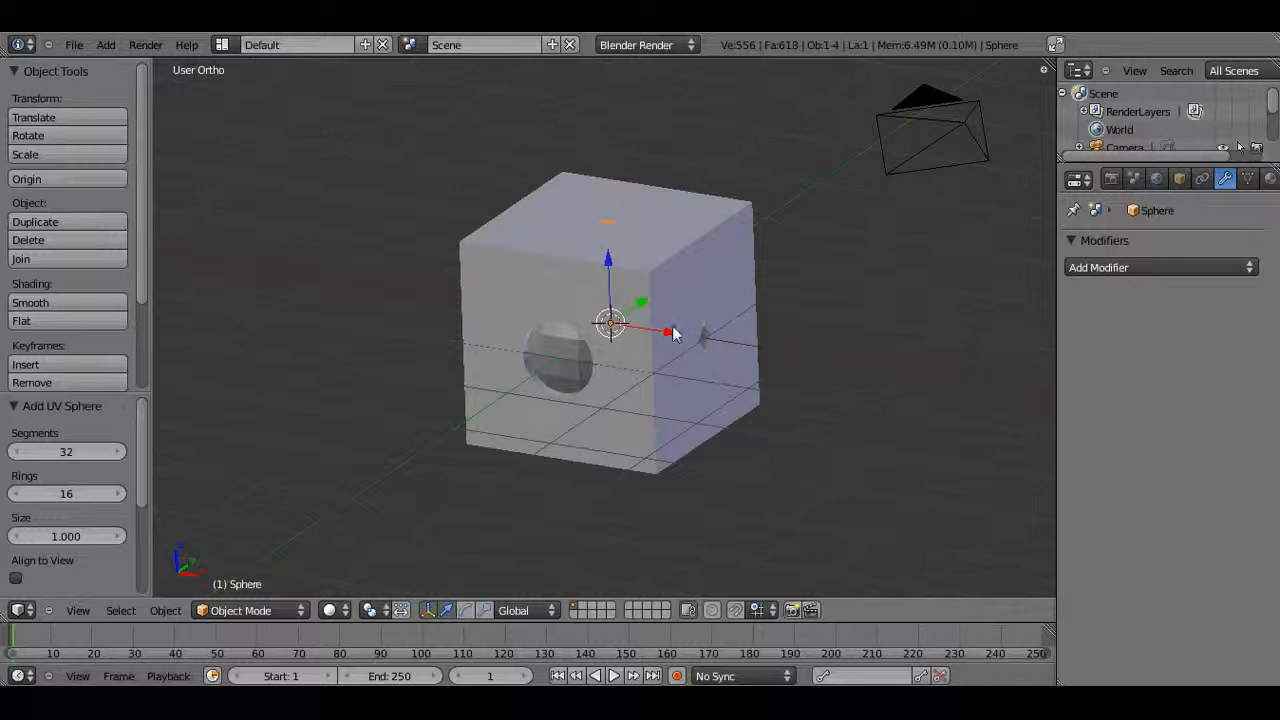
pyautogui.press('s')
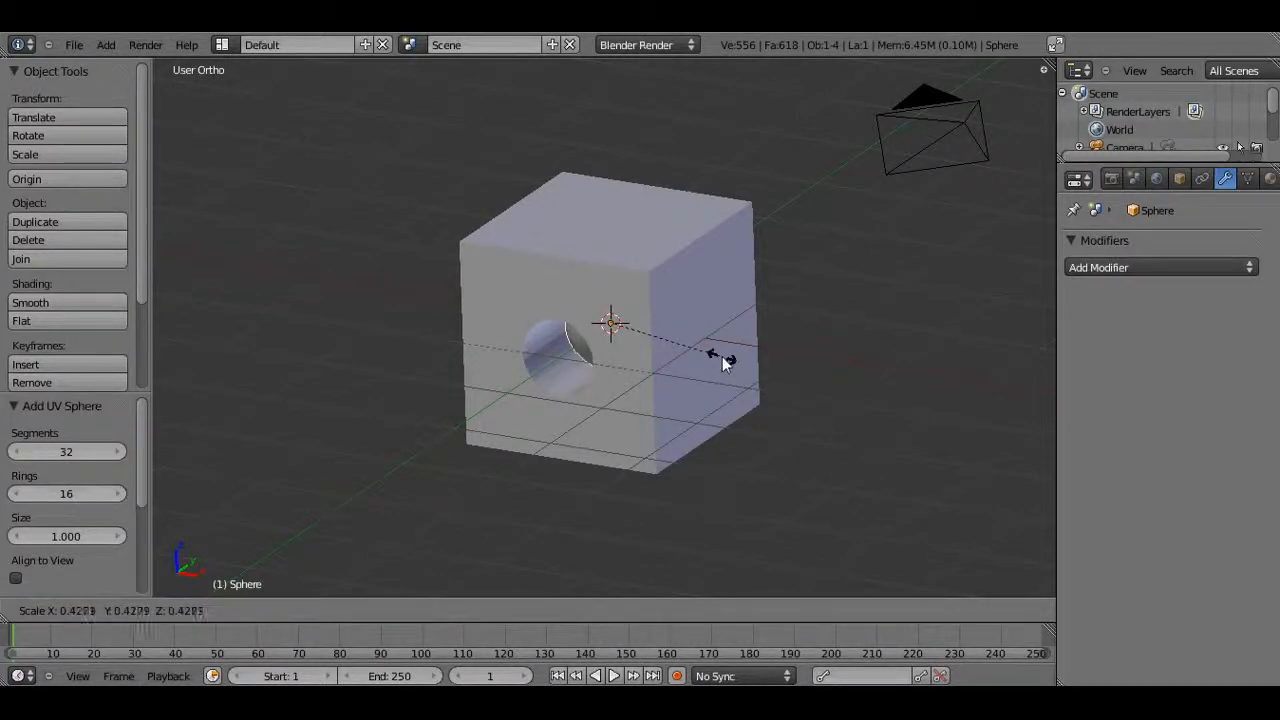
pyautogui.click(705, 349)
# Move the sphere about 1 unit along X and about 0.9 units up along Z onto the cube's top corner
pyautogui.press('g')
pyautogui.press('x')
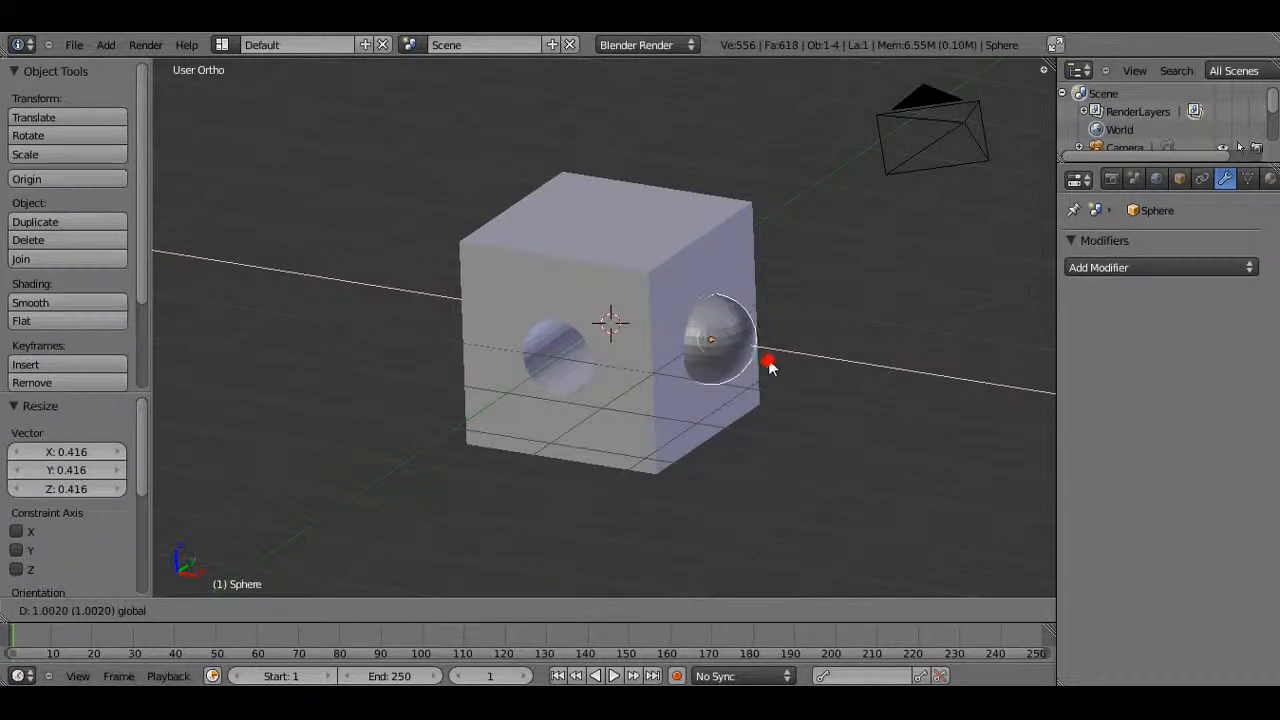
pyautogui.click(766, 357)
pyautogui.moveTo(708, 285); pyautogui.dragTo(723, 197)
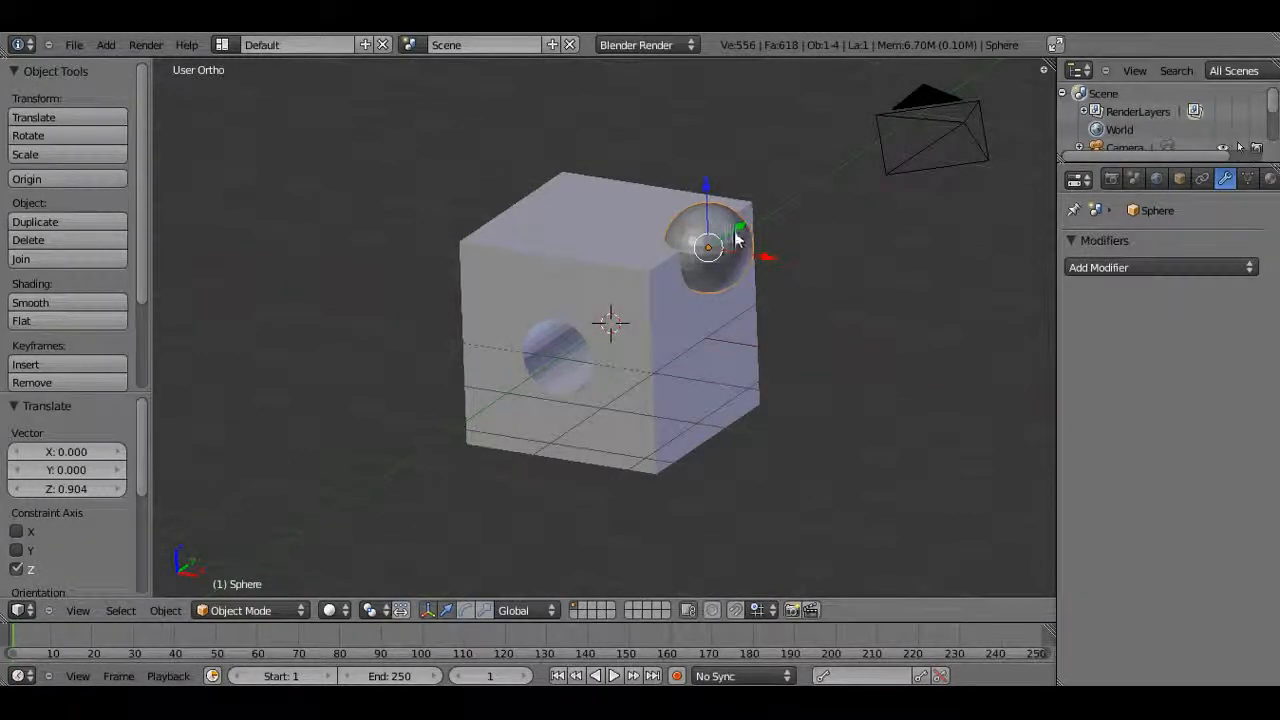
# Scale the sphere up by about 1.37
pyautogui.press('s')
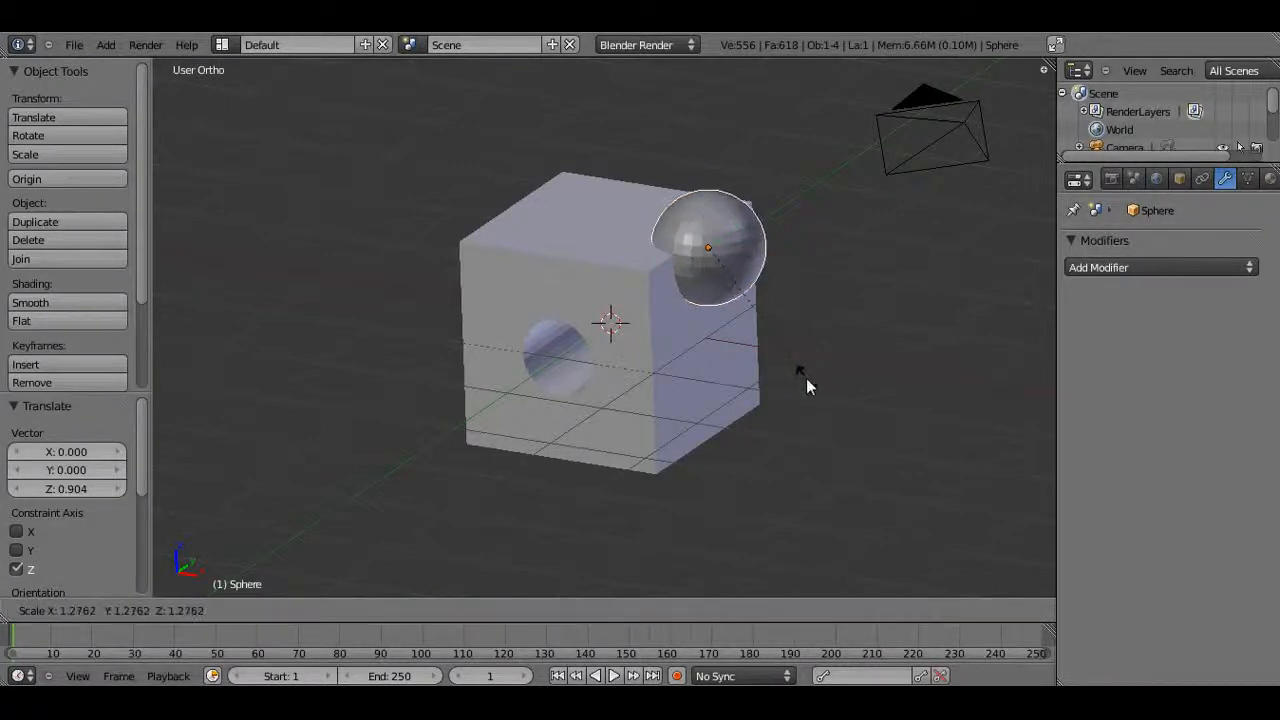
pyautogui.click(817, 385)
pyautogui.moveTo(742, 313); pyautogui.dragTo(649, 438, button='middle')
# Select the cube and add another Boolean modifier
pyautogui.rightClick(649, 438)
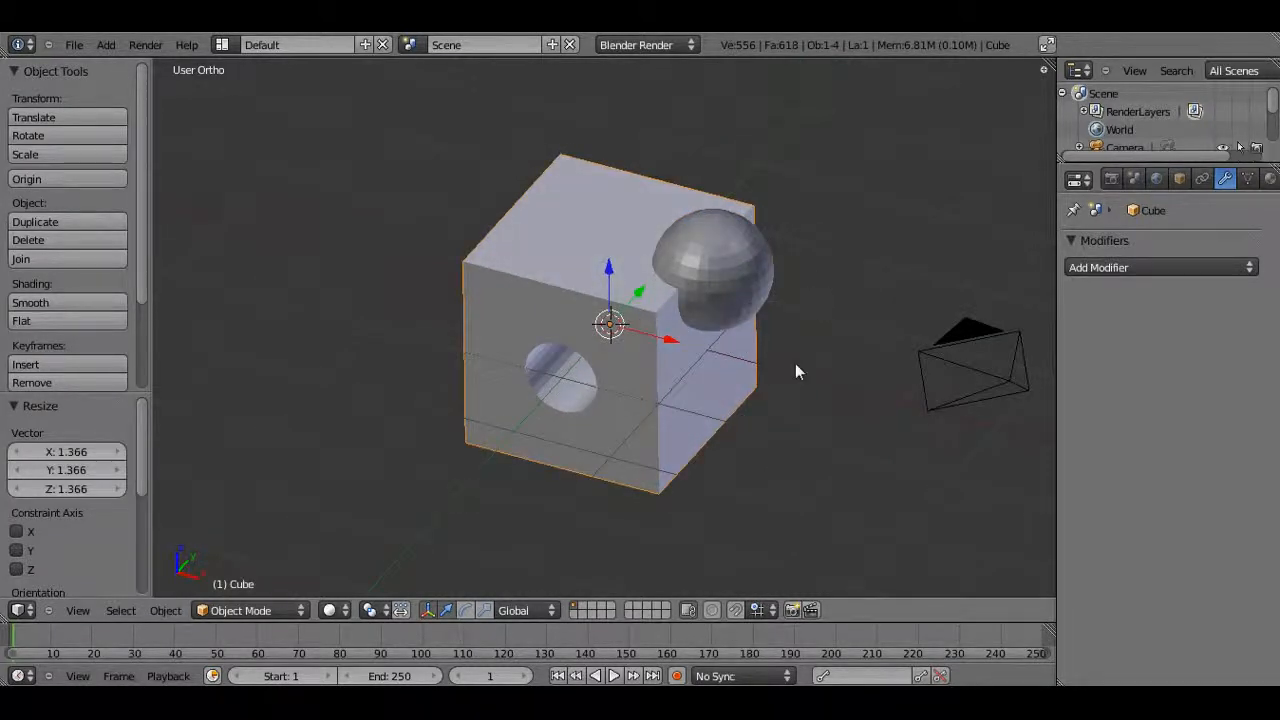
pyautogui.click(1127, 268)
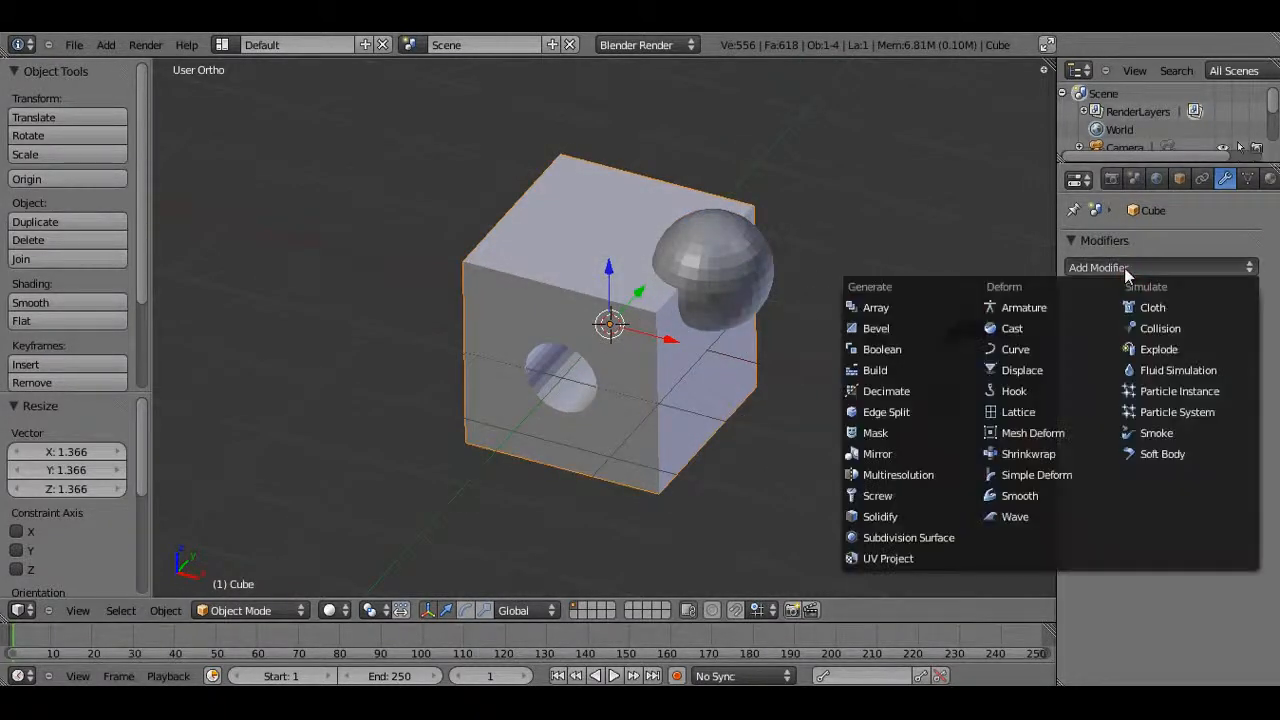
pyautogui.click(890, 349)
# Set the new Boolean modifier to Difference with the Sphere as its object and apply it
pyautogui.click(1114, 378)
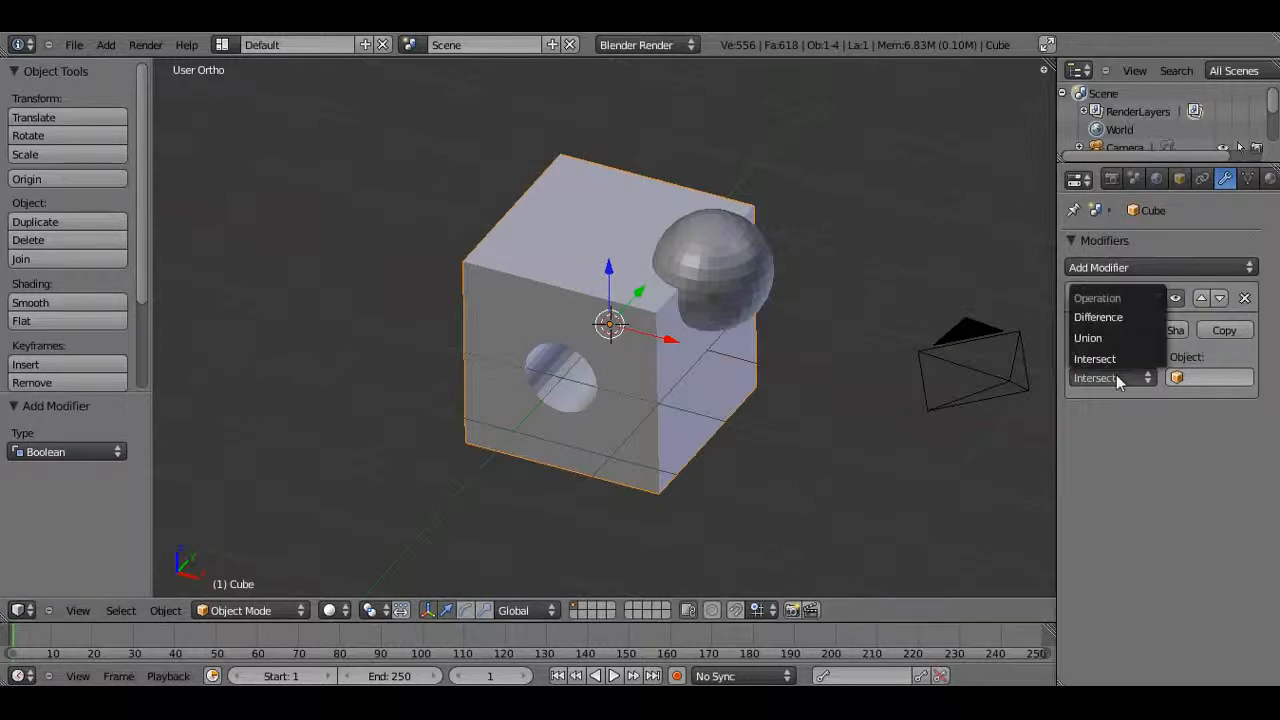
pyautogui.click(1098, 317)
pyautogui.click(1192, 377)
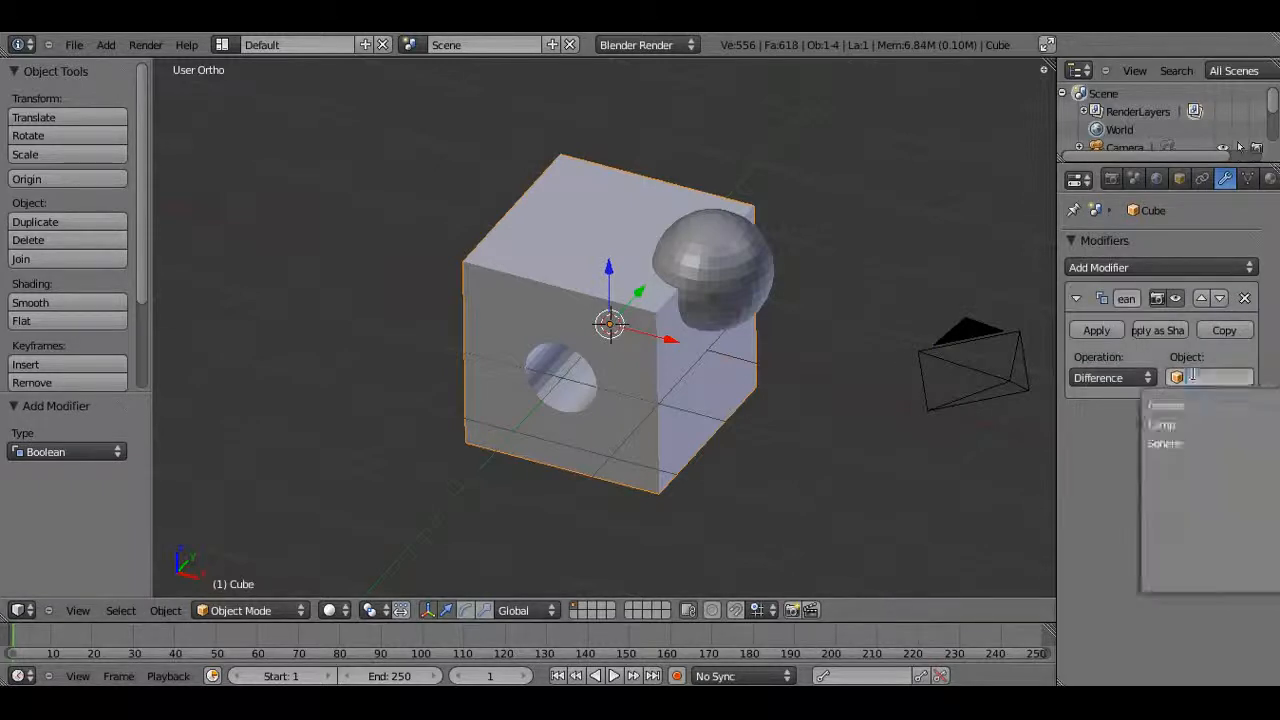
pyautogui.click(1184, 446)
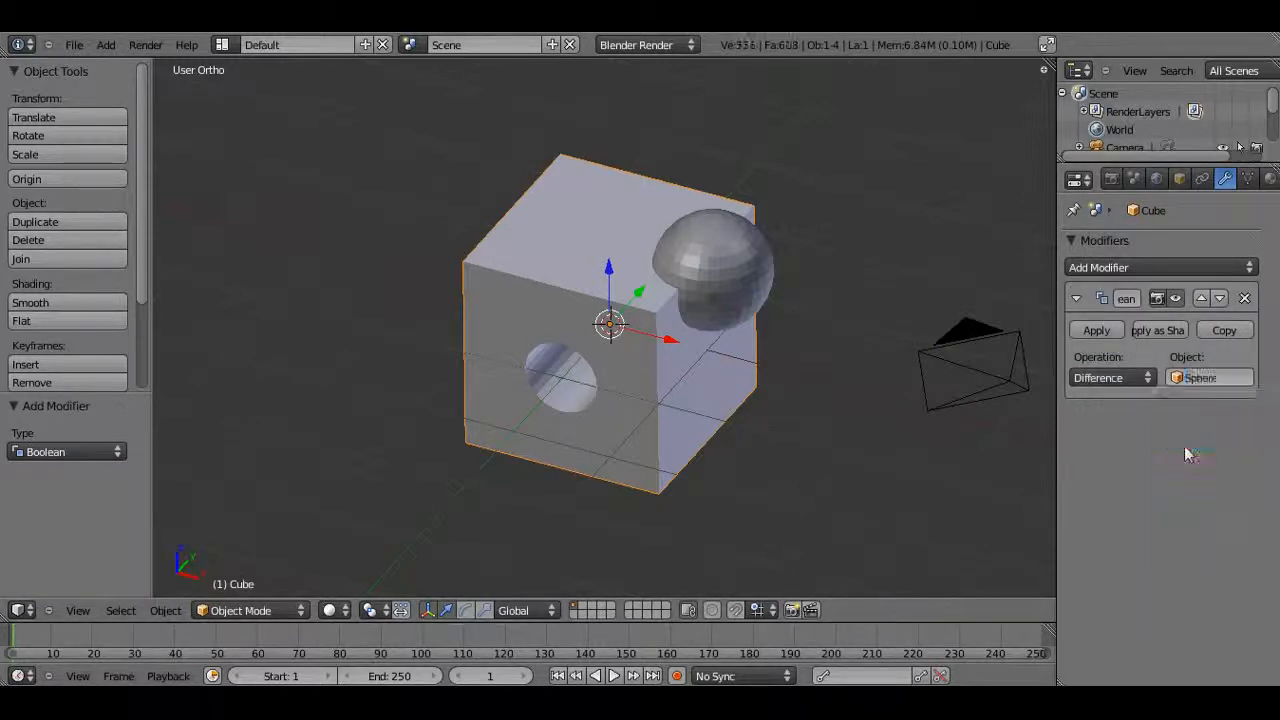
pyautogui.click(1097, 336)
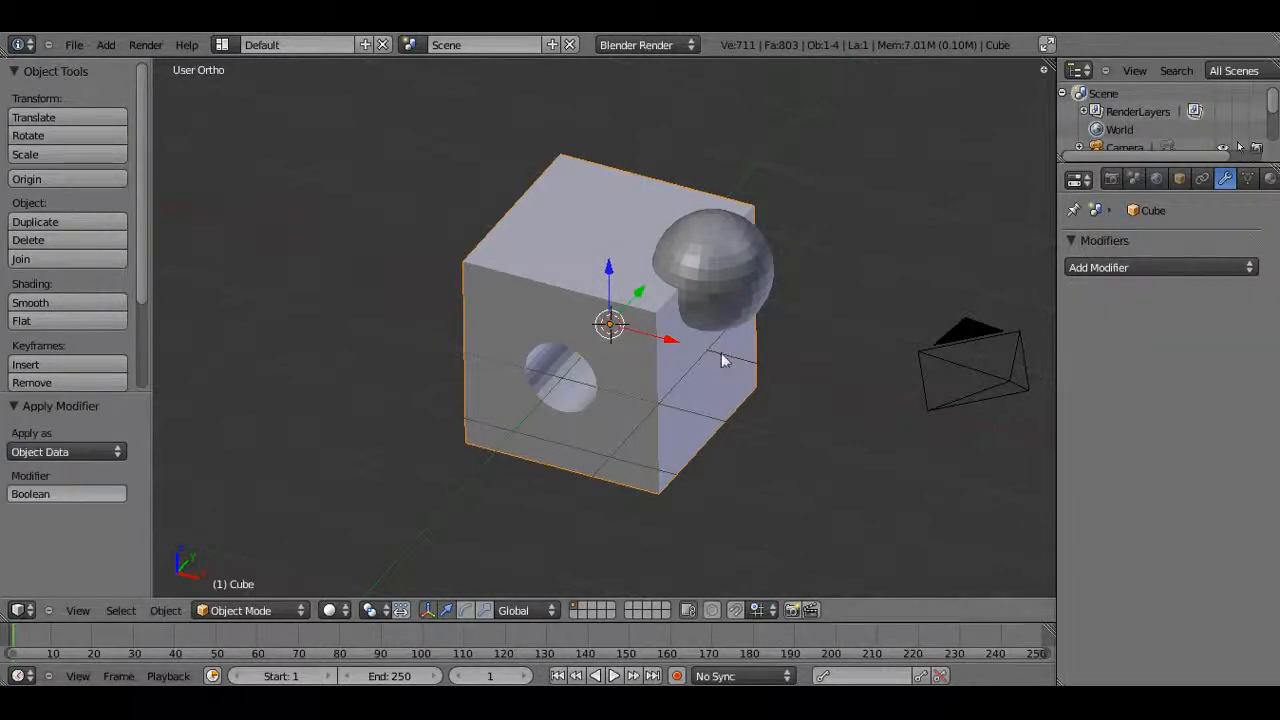
# Delete the sphere
pyautogui.rightClick(735, 288)
pyautogui.press('x')
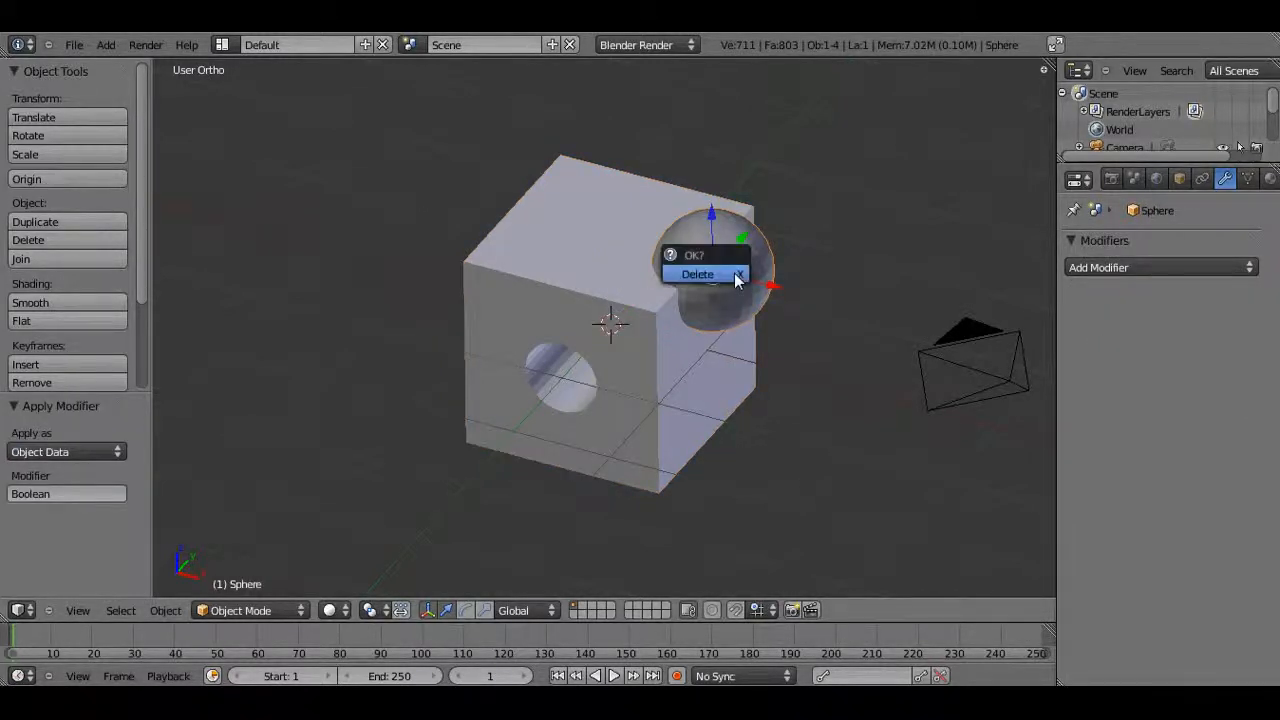
pyautogui.click(734, 275)
# Delete the cube with the finished hole and notch
pyautogui.moveTo(732, 397); pyautogui.dragTo(317, 491, button='middle')
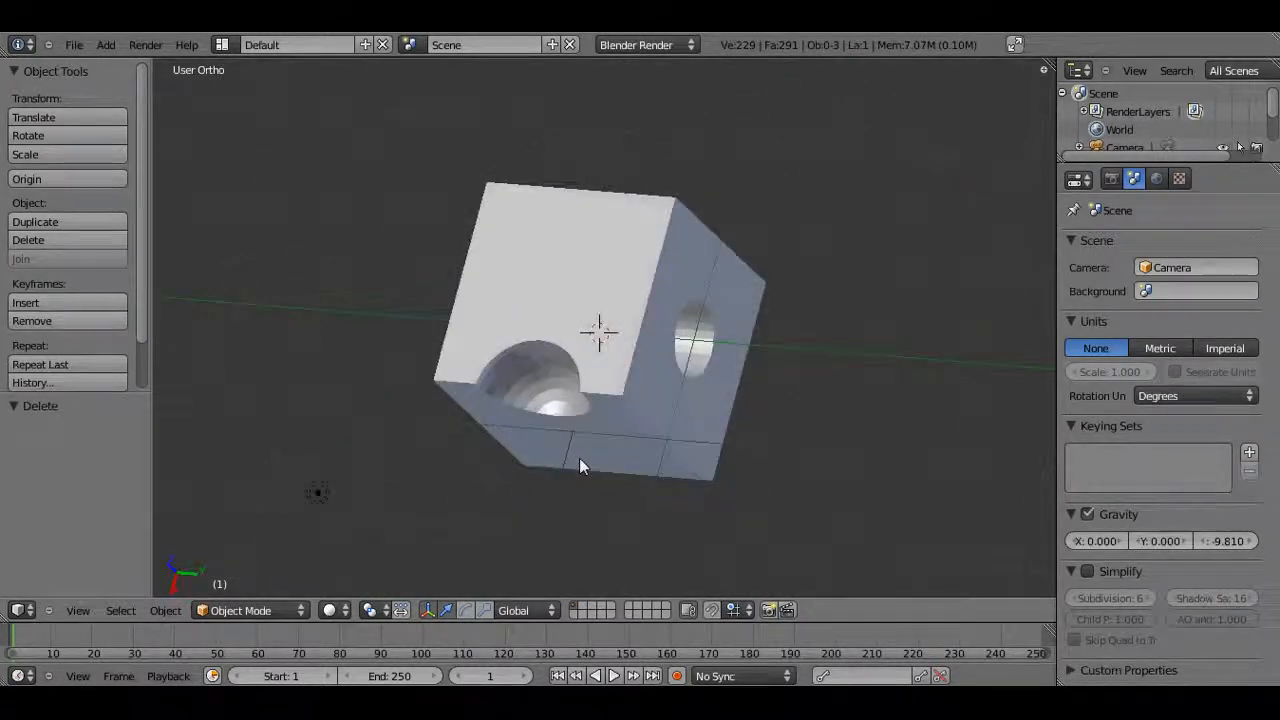
pyautogui.moveTo(557, 514); pyautogui.dragTo(808, 338, button='middle')
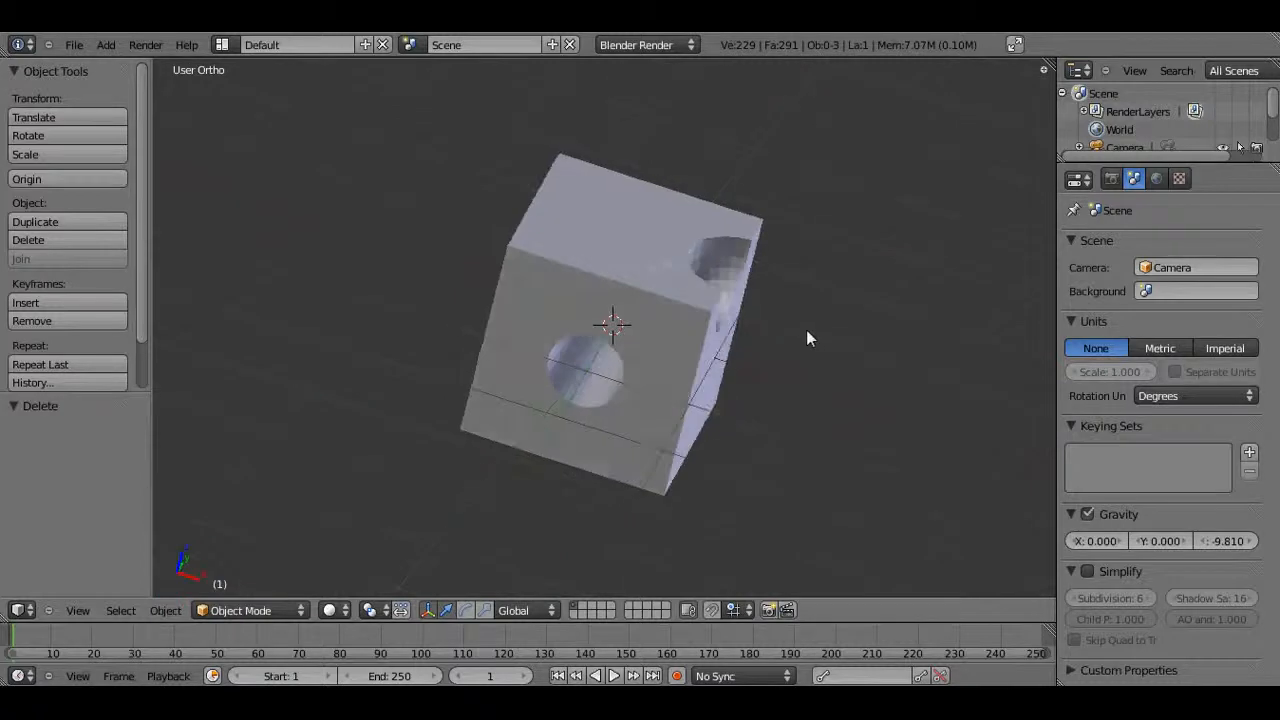
pyautogui.moveTo(568, 477); pyautogui.dragTo(706, 486, button='middle')
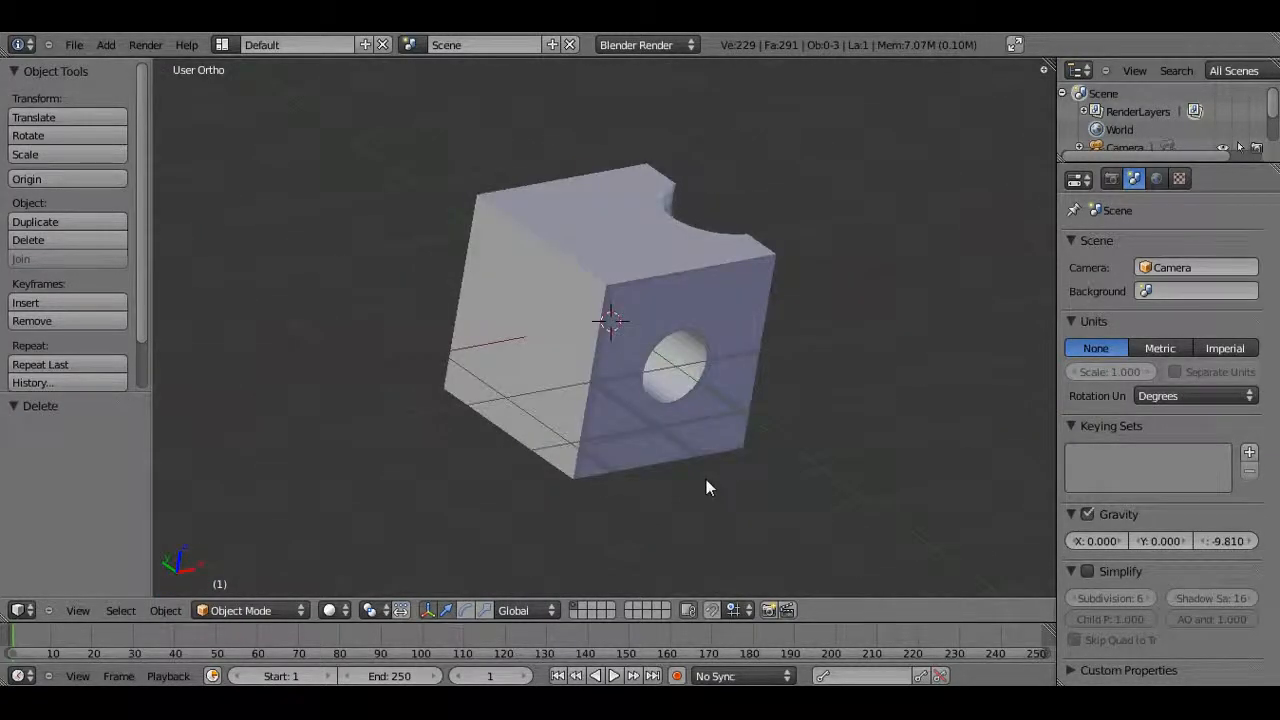
pyautogui.press('KP_1')
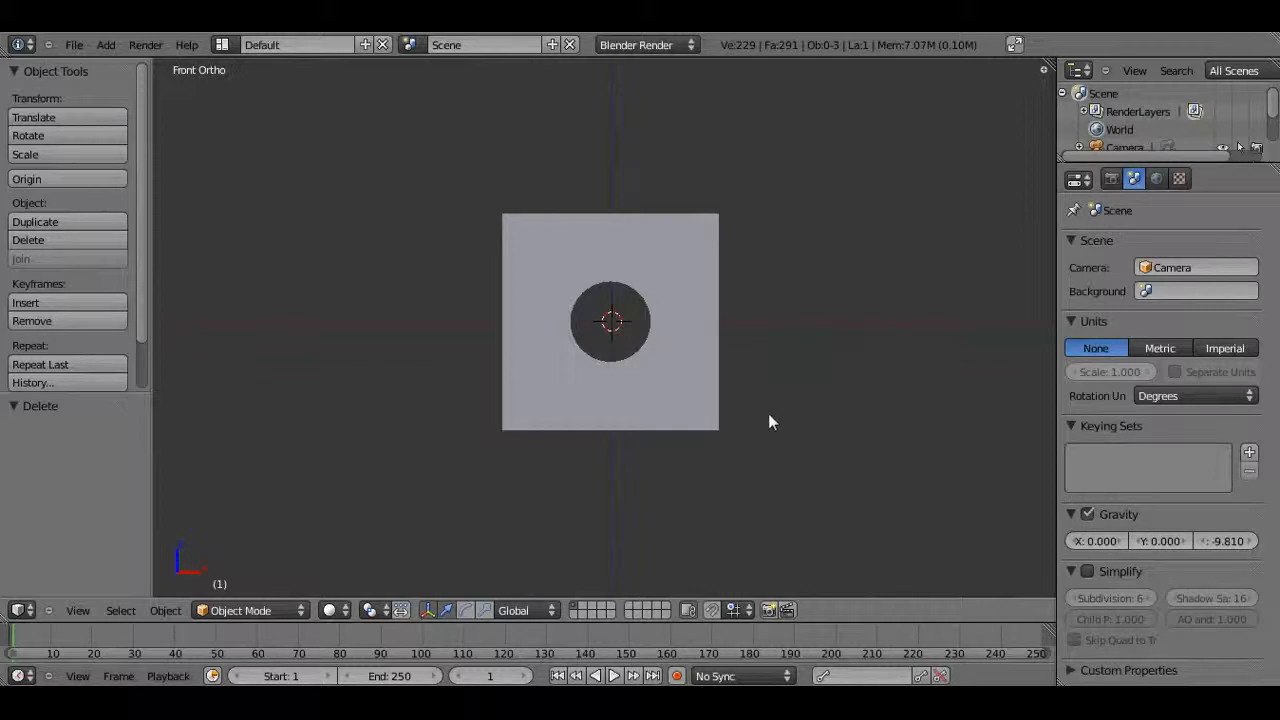
pyautogui.scroll(-1, 740, 320)
pyautogui.scroll(1, 736, 312)
pyautogui.rightClick(678, 309)
pyautogui.press('x')
pyautogui.click(678, 309)
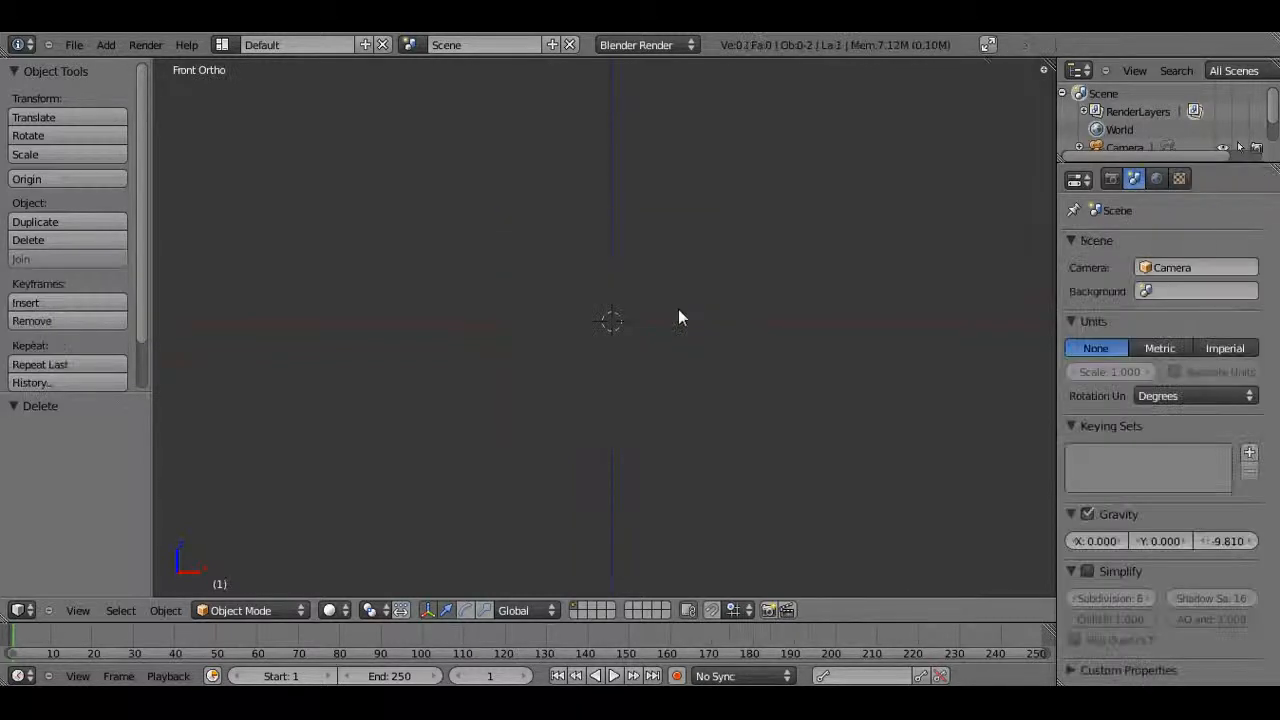
# Add a new cube at the origin and switch the viewport to wireframe display
pyautogui.hotkey('shift', 'a')
pyautogui.moveTo(686, 309)
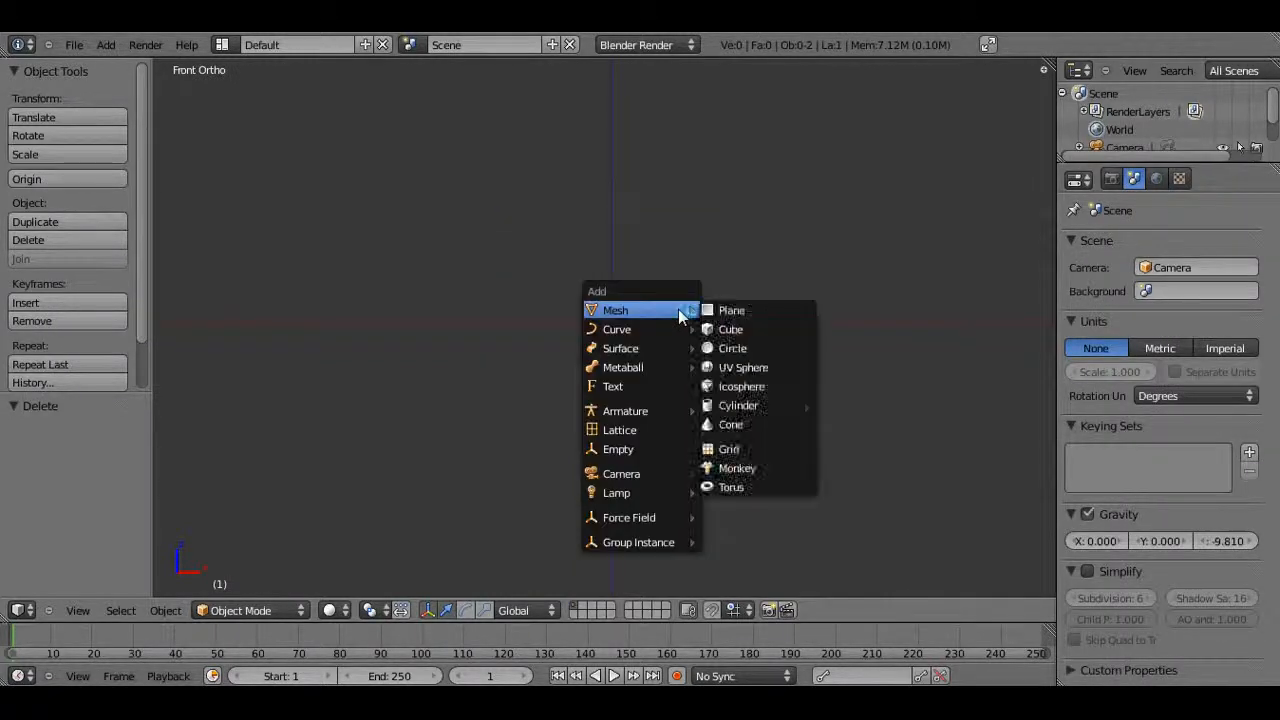
pyautogui.click(737, 329)
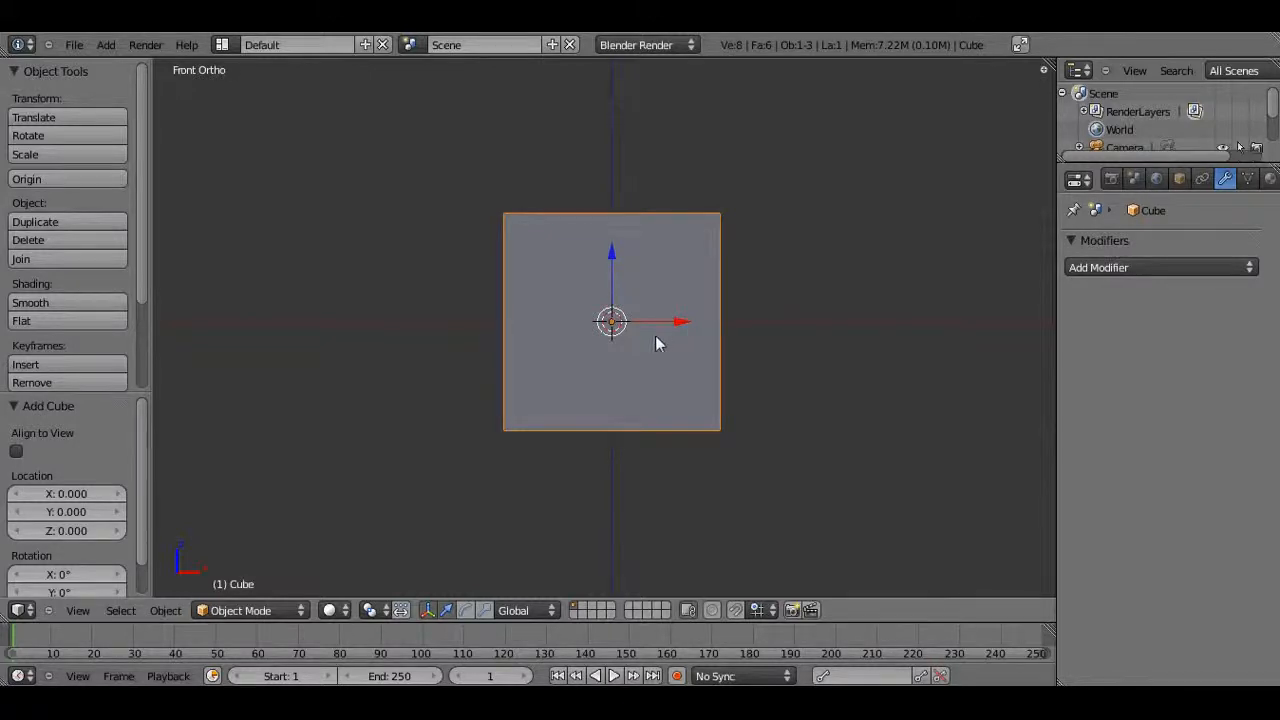
pyautogui.press('z')
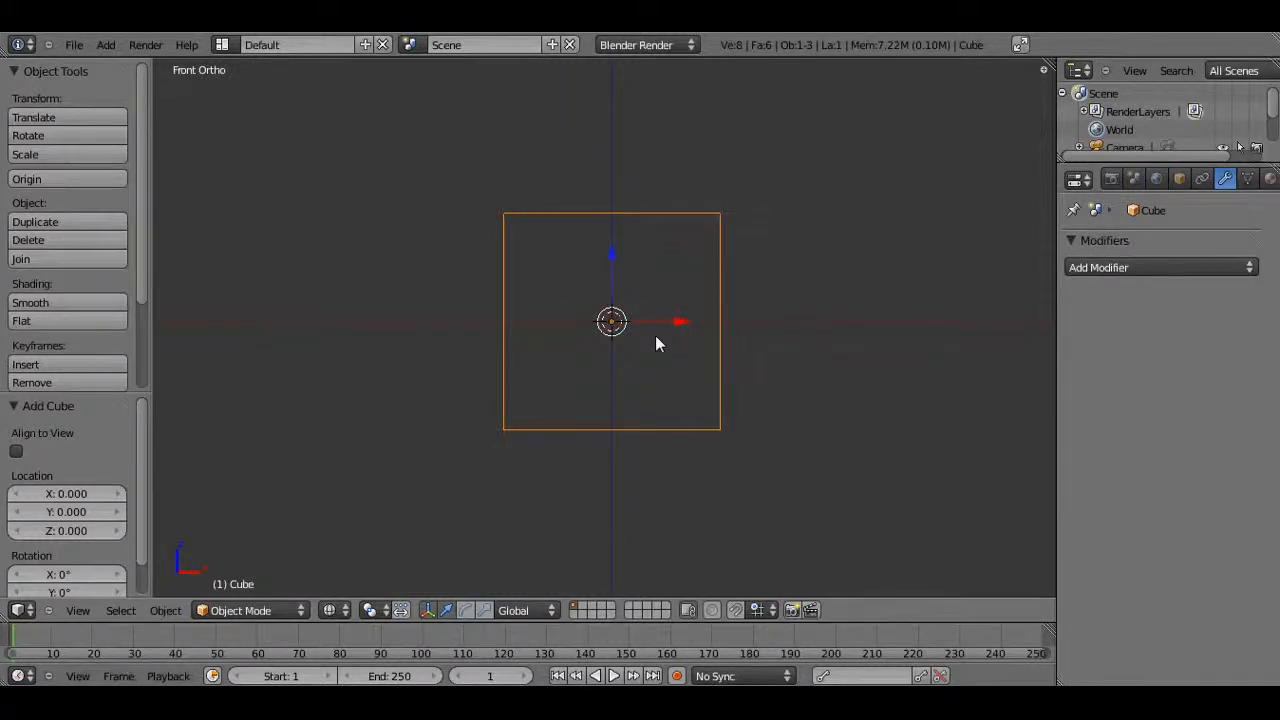
# Add a Bezier curve and rotate it 90 degrees around the X axis
pyautogui.hotkey('shift', 'a')
pyautogui.moveTo(651, 362)
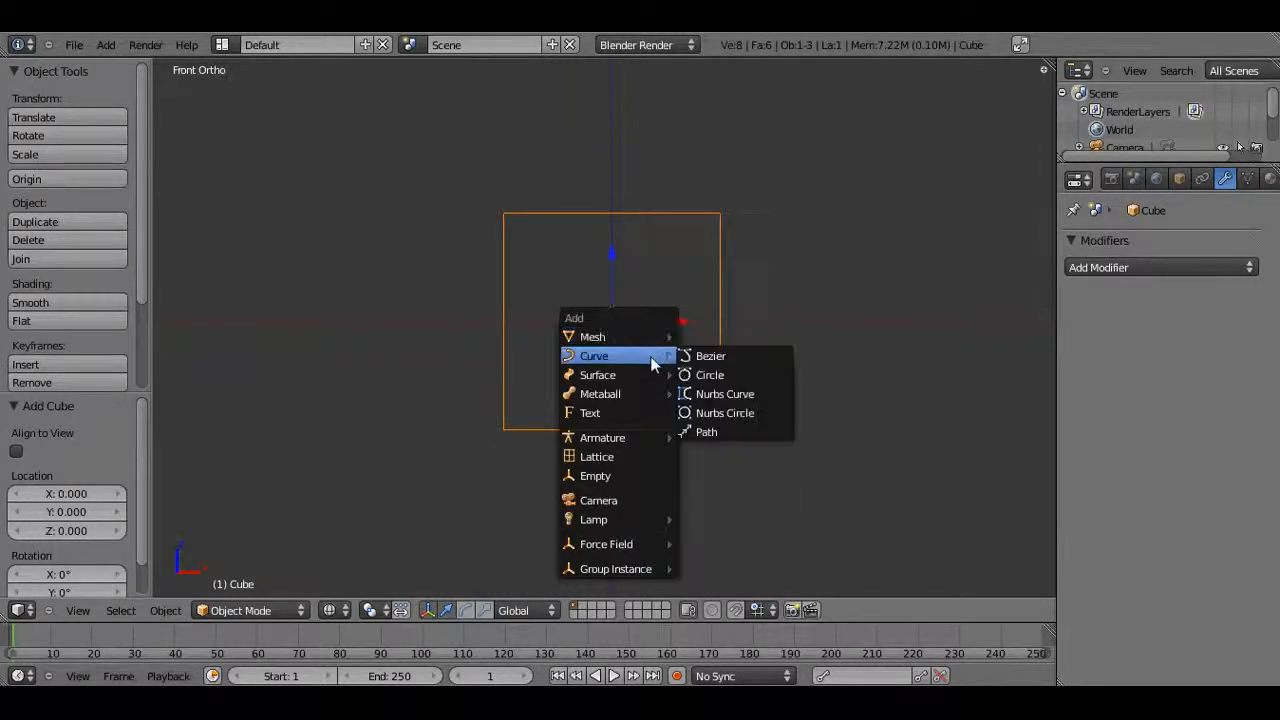
pyautogui.click(746, 366)
pyautogui.write('rx90')
pyautogui.press('Return')
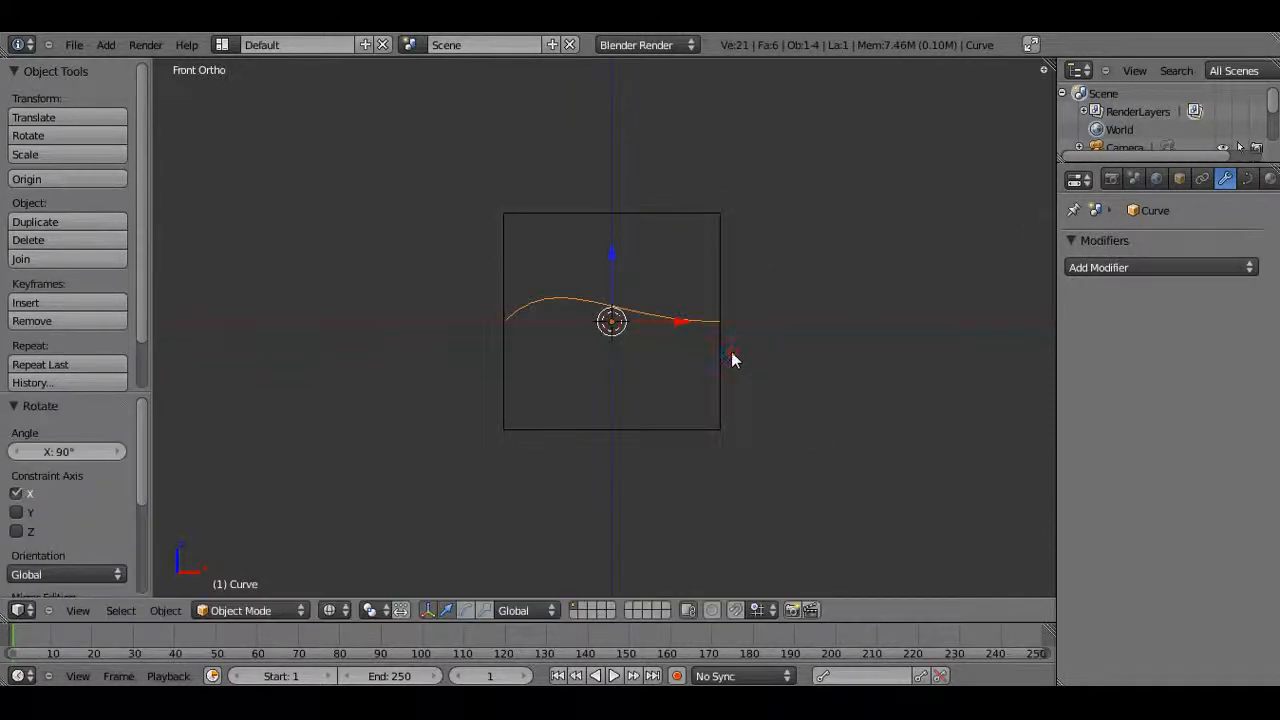
# In Edit Mode, scale down the handles of both curve endpoints
pyautogui.press('Tab')
pyautogui.scroll(3, 543, 320)
pyautogui.rightClick(432, 316)
pyautogui.press('s')
pyautogui.click(560, 352)
pyautogui.rightClick(770, 314)
pyautogui.press('s')
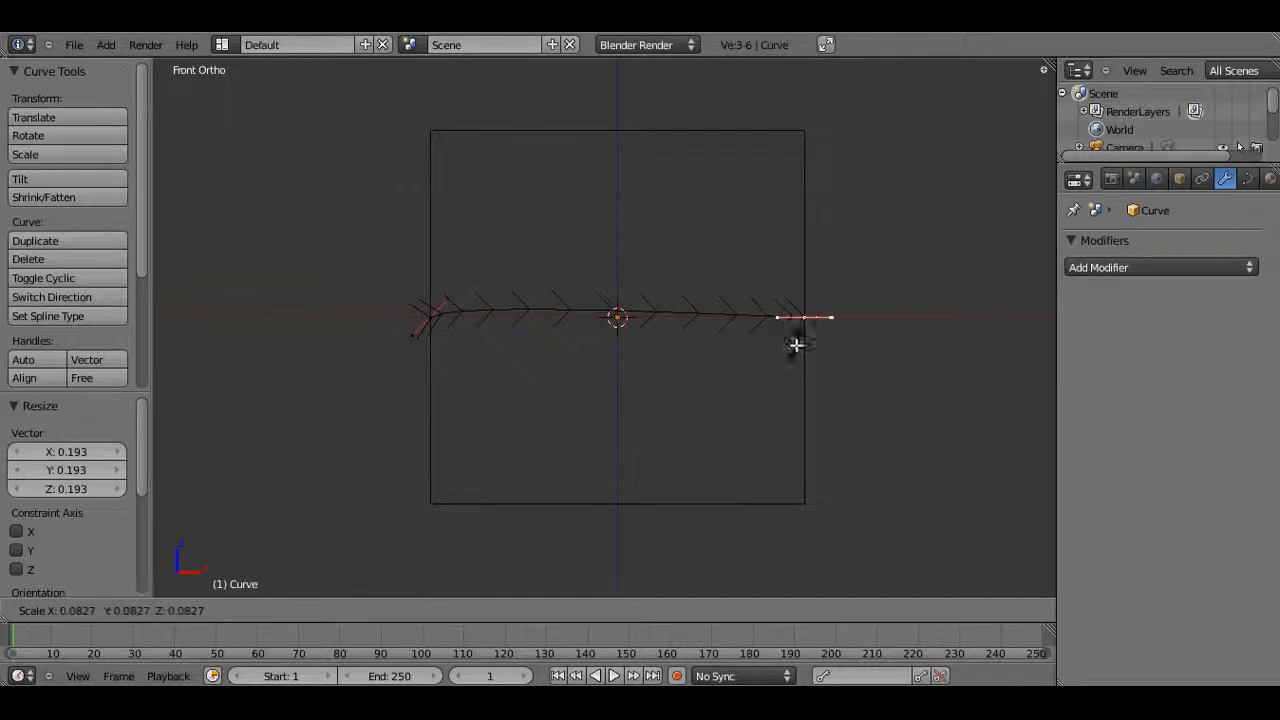
pyautogui.click(796, 345)
# Reposition the curve's endpoints, moving one toward the cube's upper right corner
pyautogui.moveTo(809, 257); pyautogui.dragTo(785, 98)
pyautogui.moveTo(870, 170); pyautogui.dragTo(808, 171)
pyautogui.rightClick(433, 320)
pyautogui.moveTo(436, 322); pyautogui.dragTo(709, 278)
# Extrude a series of new curve points around the cube's front face to draw a winding outline
pyautogui.press('e')
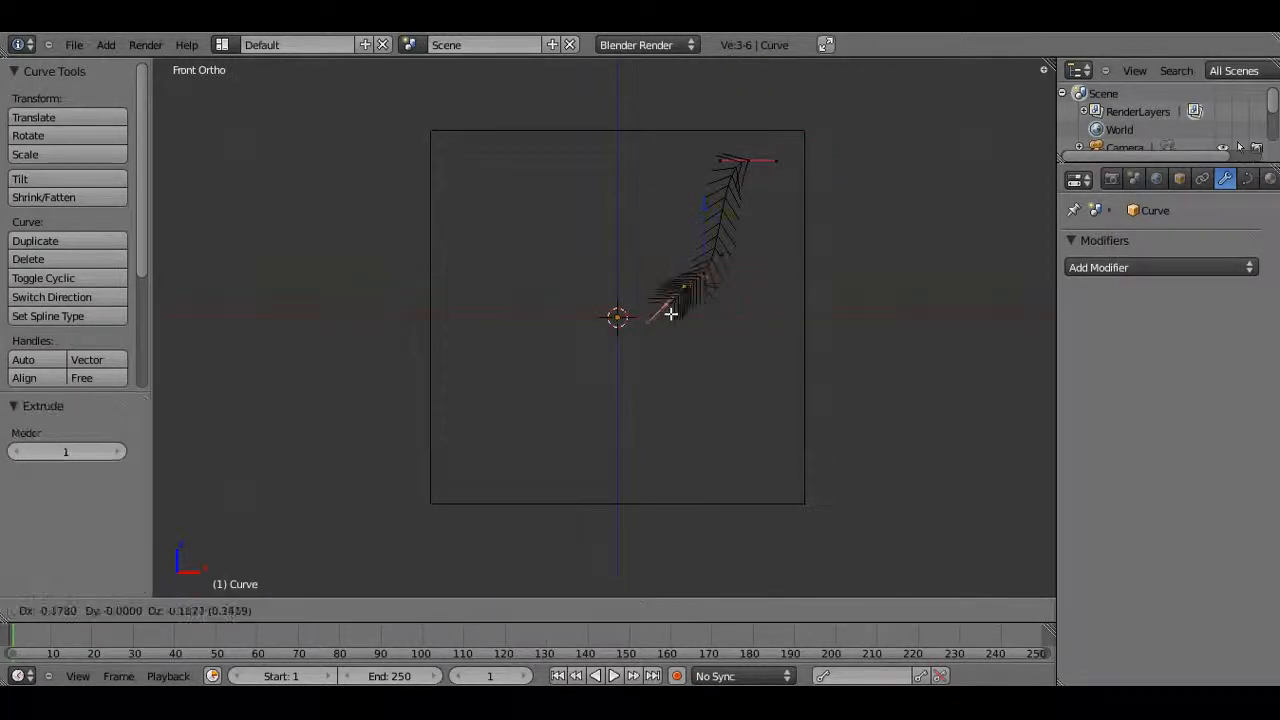
pyautogui.click(451, 297)
pyautogui.press('e')
pyautogui.click(523, 480)
pyautogui.press('e')
pyautogui.click(645, 500)
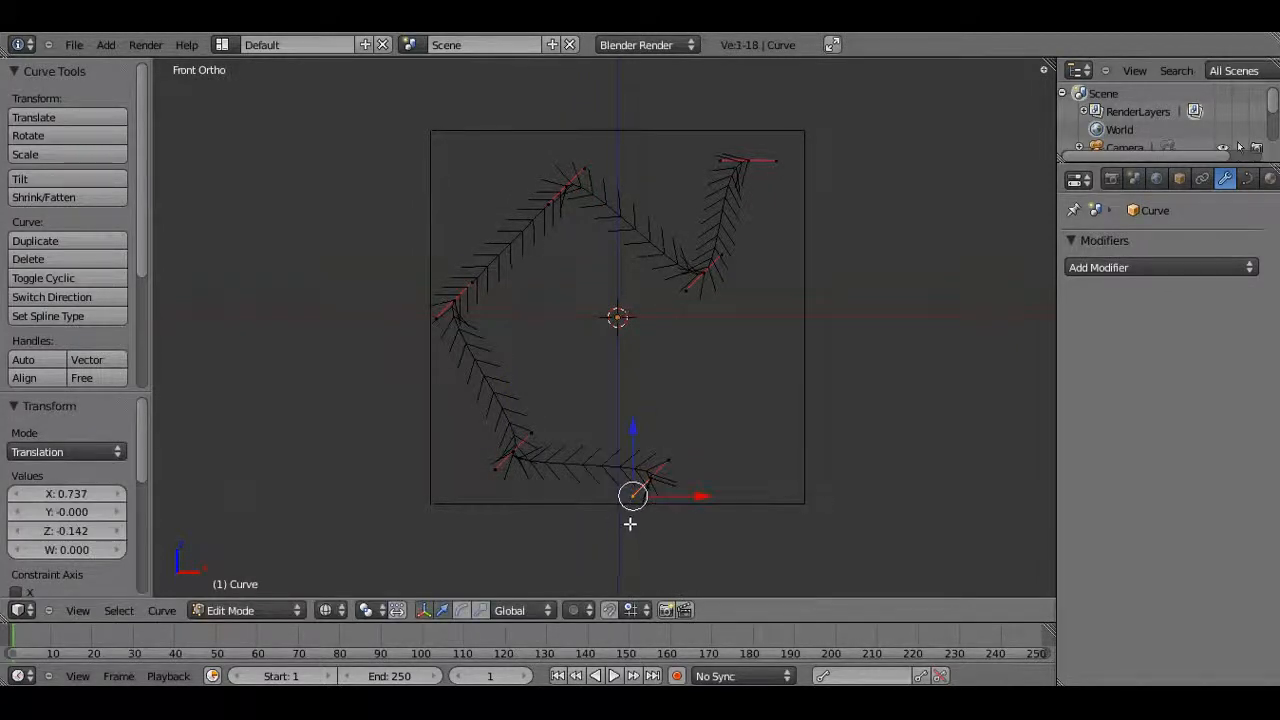
pyautogui.press('e')
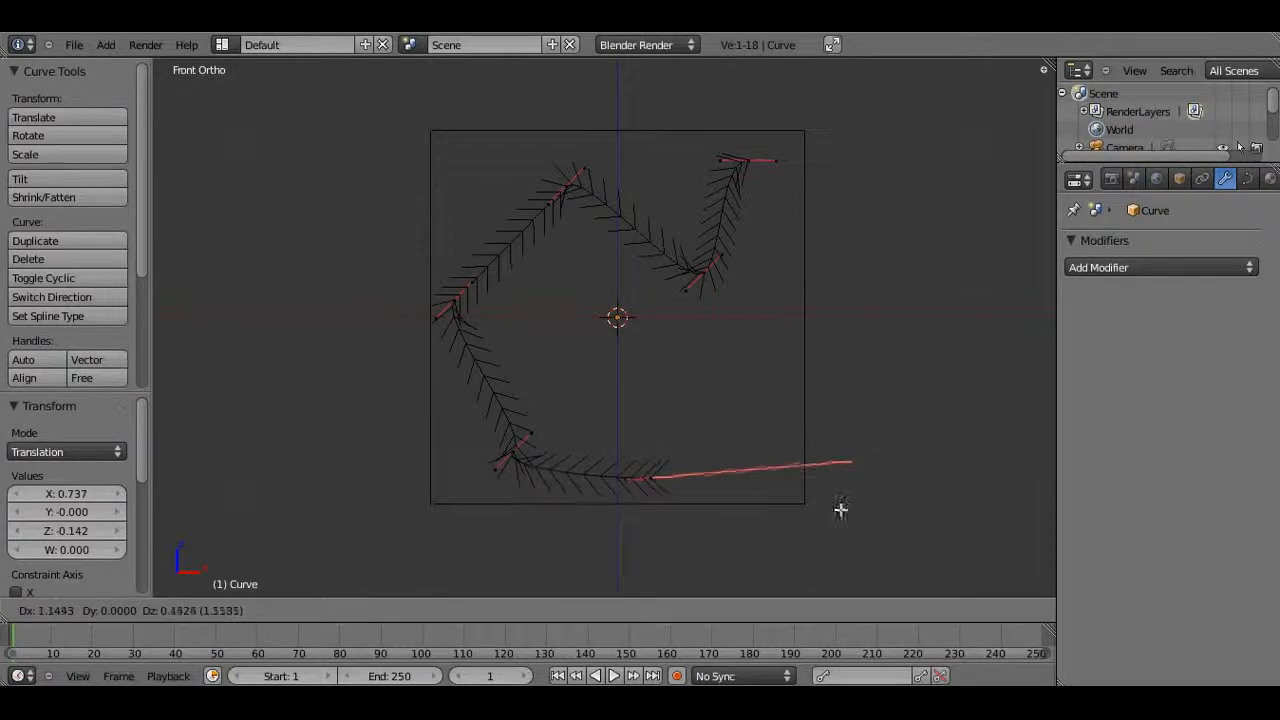
pyautogui.click(680, 500)
pyautogui.press('e')
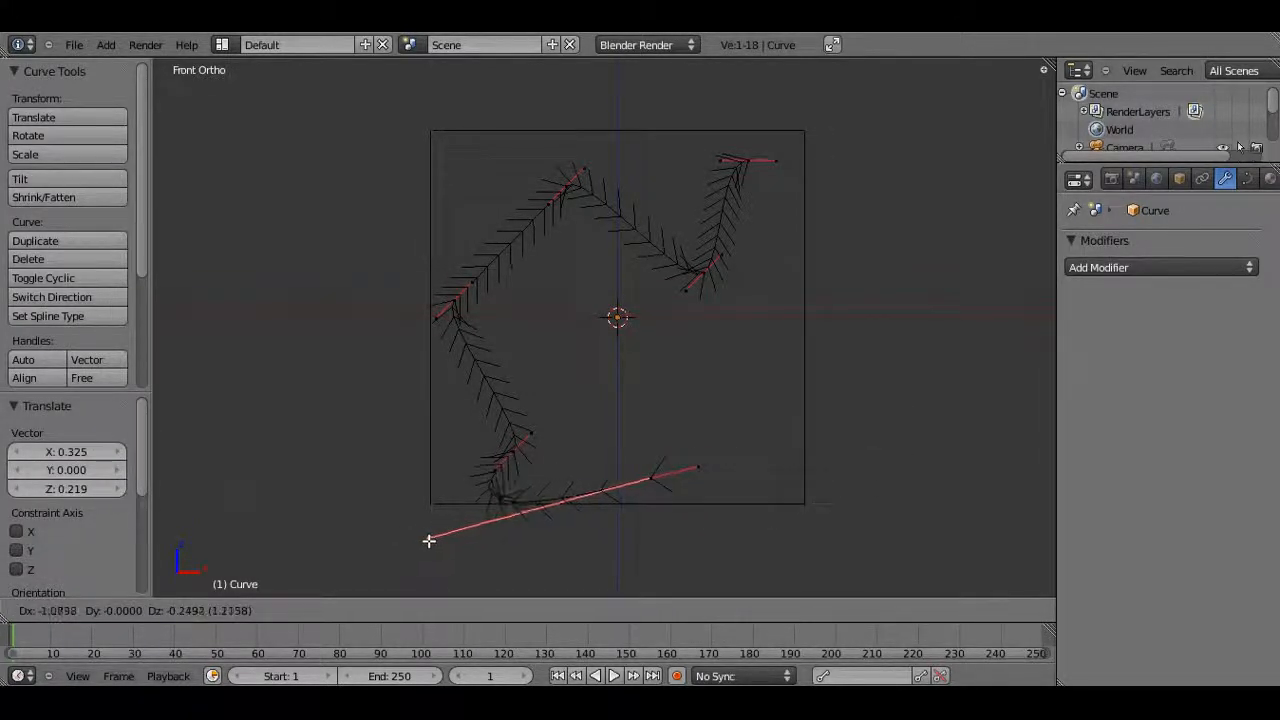
pyautogui.click(464, 526)
# Extrude one more point from the curve's other end and close the curve into a cyclic loop
pyautogui.rightClick(688, 474)
pyautogui.press('e')
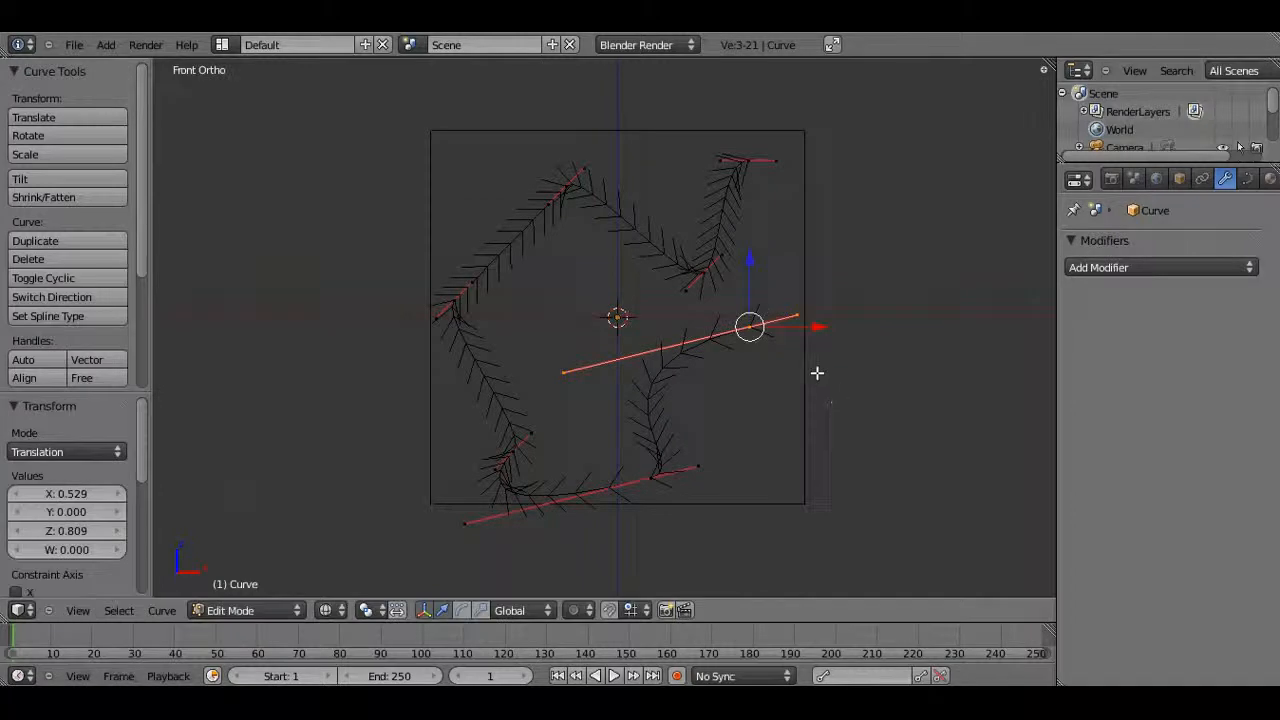
pyautogui.press('Tab')
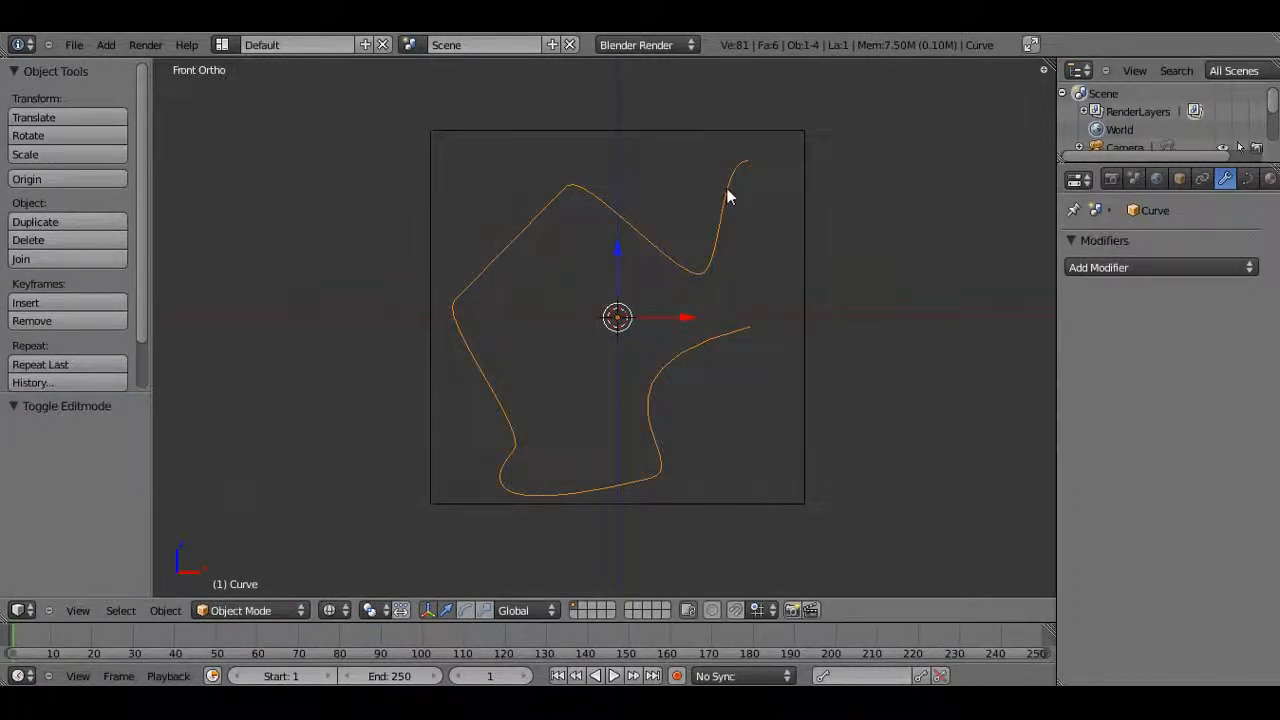
pyautogui.press('Tab')
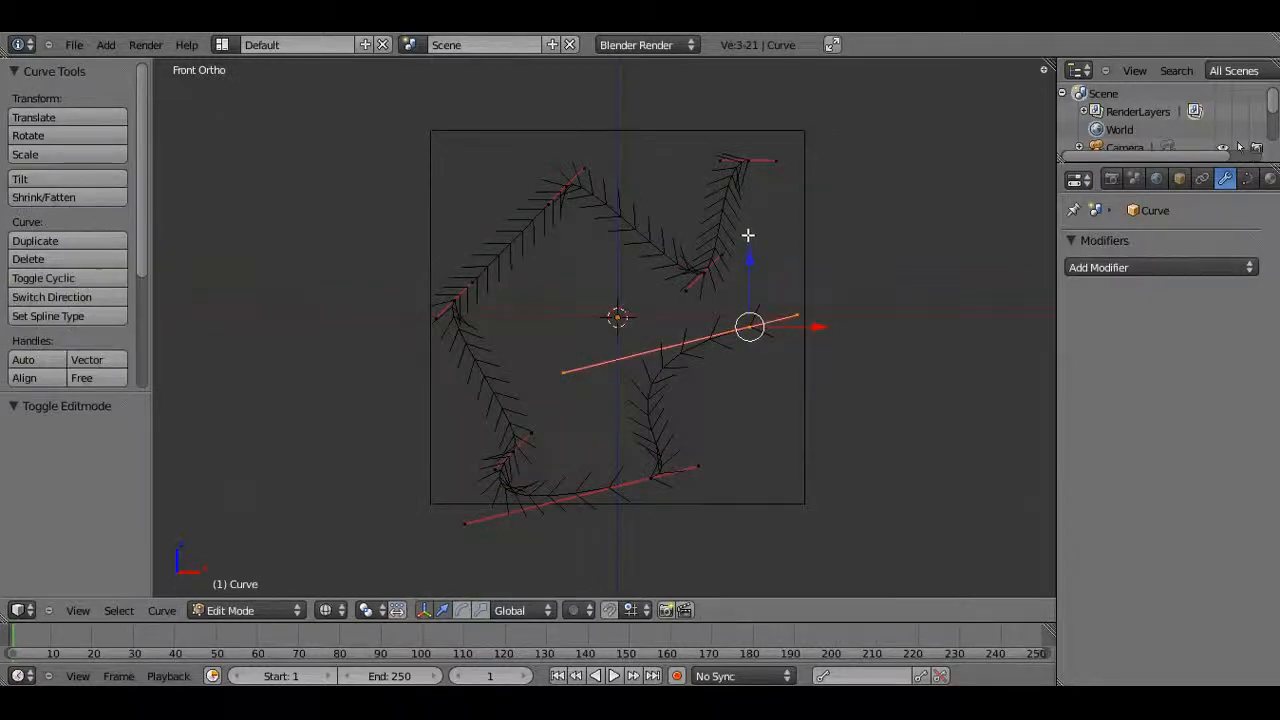
pyautogui.hotkey('alt', 'c')
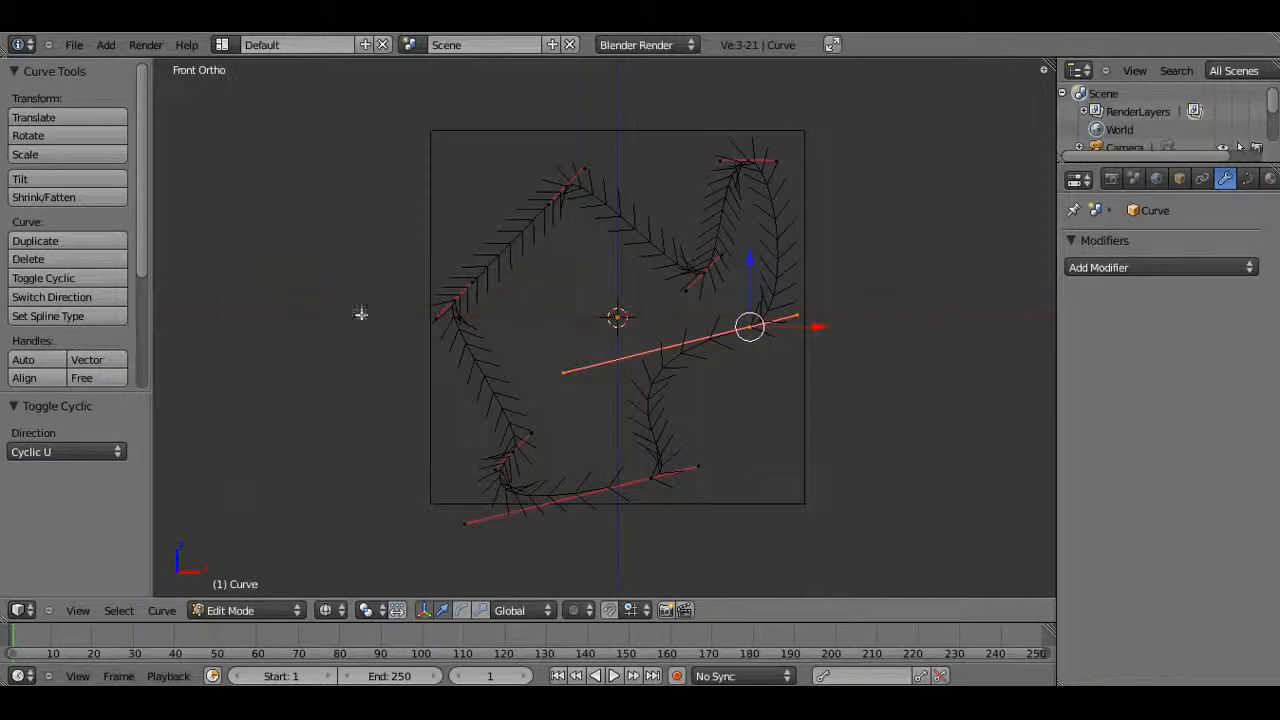
pyautogui.moveTo(143, 242)
pyautogui.mouseDown()
pyautogui.moveTo(125, 389)
pyautogui.moveTo(163, 200)
pyautogui.mouseUp()
# Convert the closed curve into a mesh
pyautogui.press('Tab')
pyautogui.moveTo(728, 388); pyautogui.dragTo(391, 369, button='middle')
pyautogui.press('Tab')
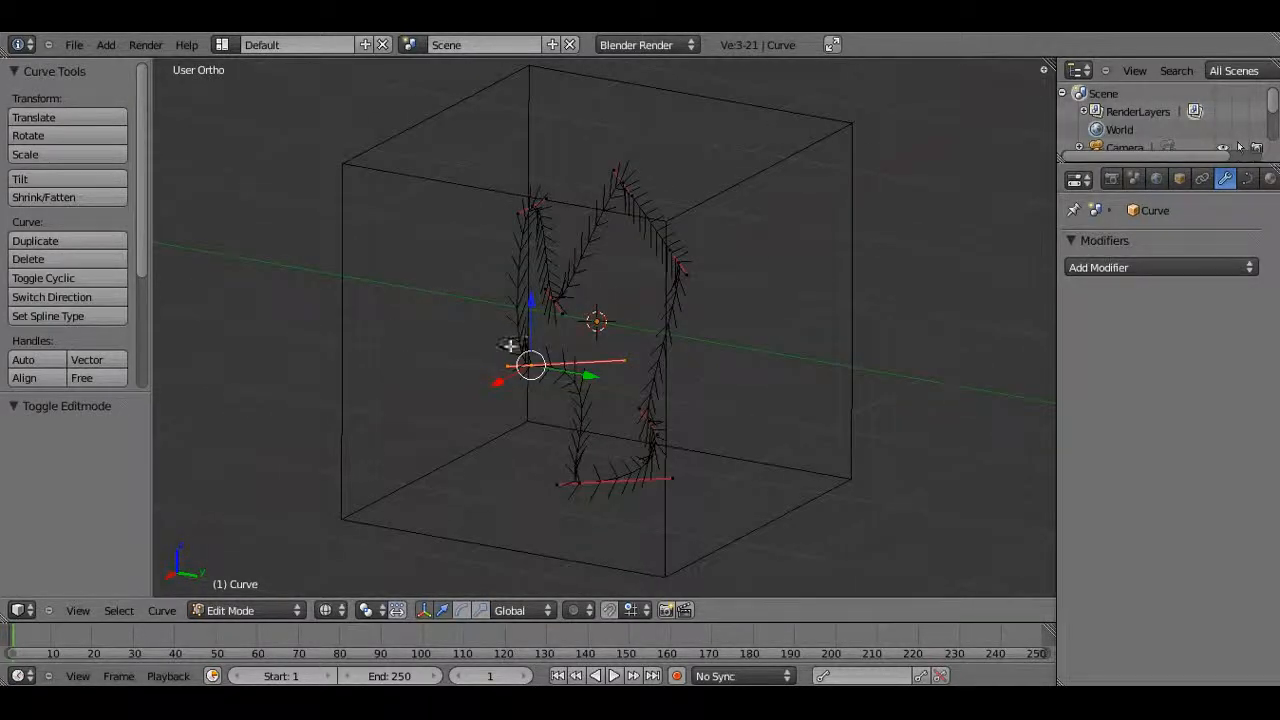
pyautogui.moveTo(578, 397); pyautogui.dragTo(612, 462, button='middle')
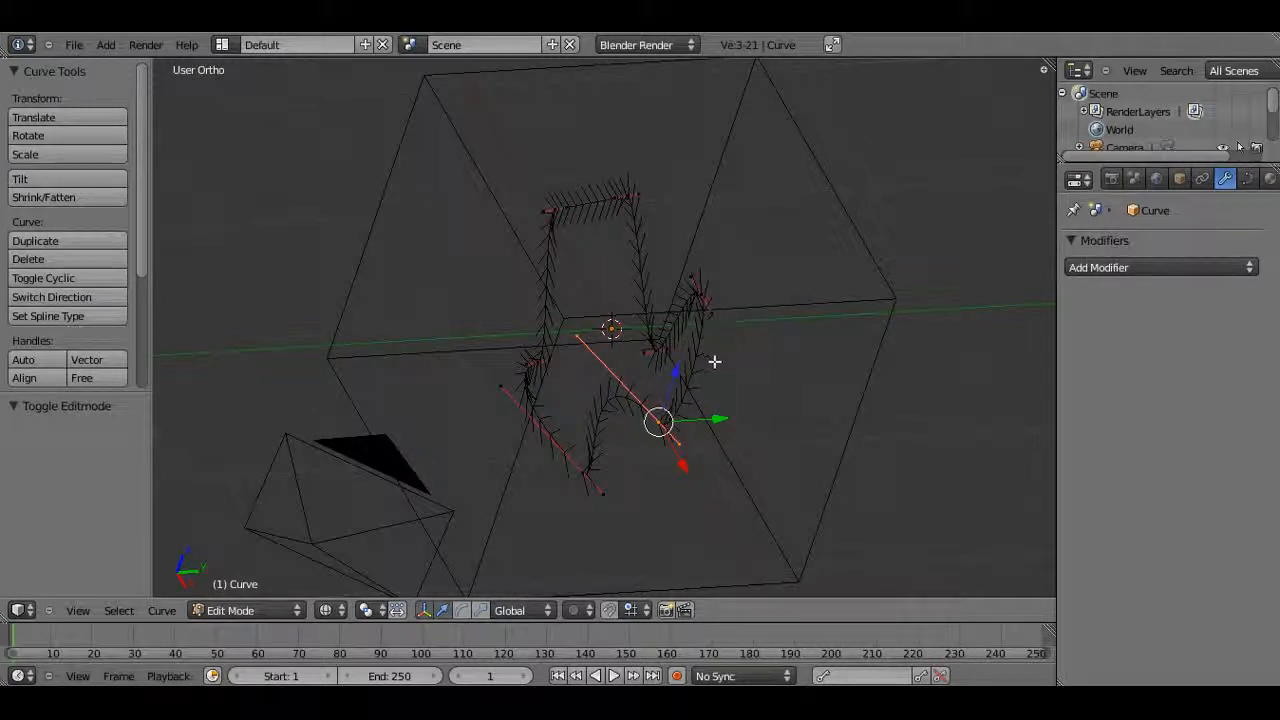
pyautogui.press('Tab')
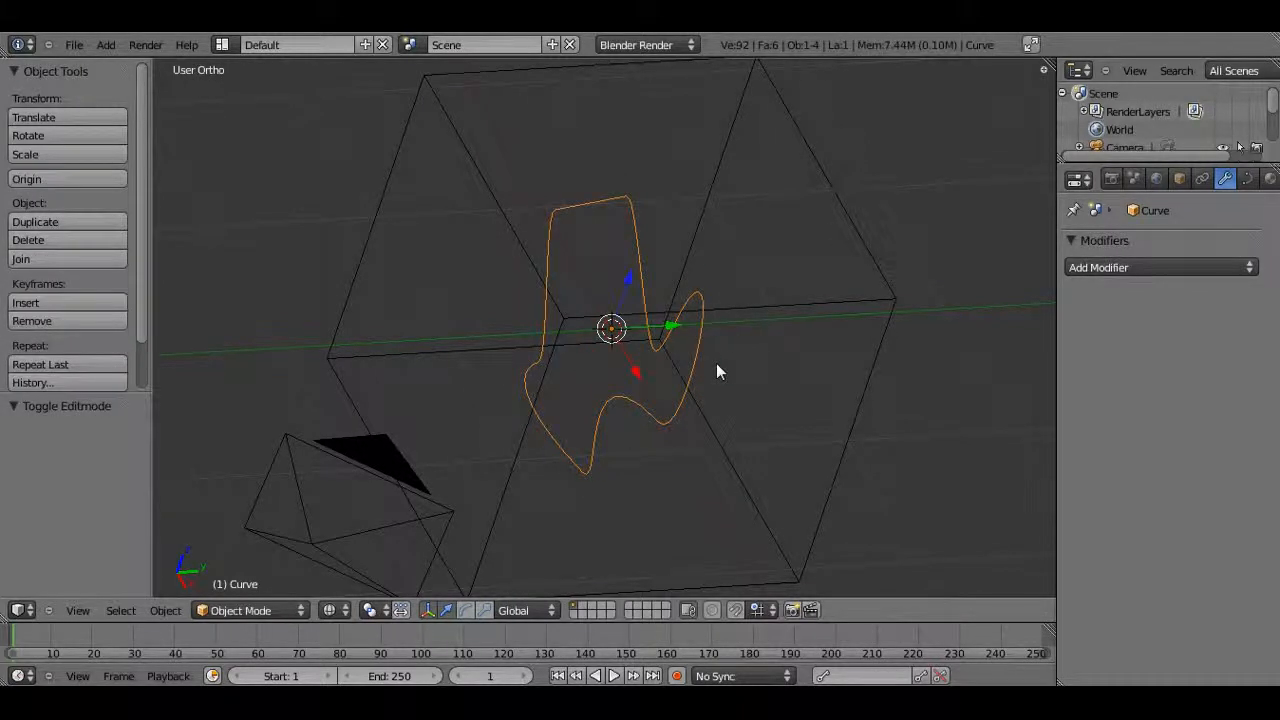
pyautogui.hotkey('alt', 'c')
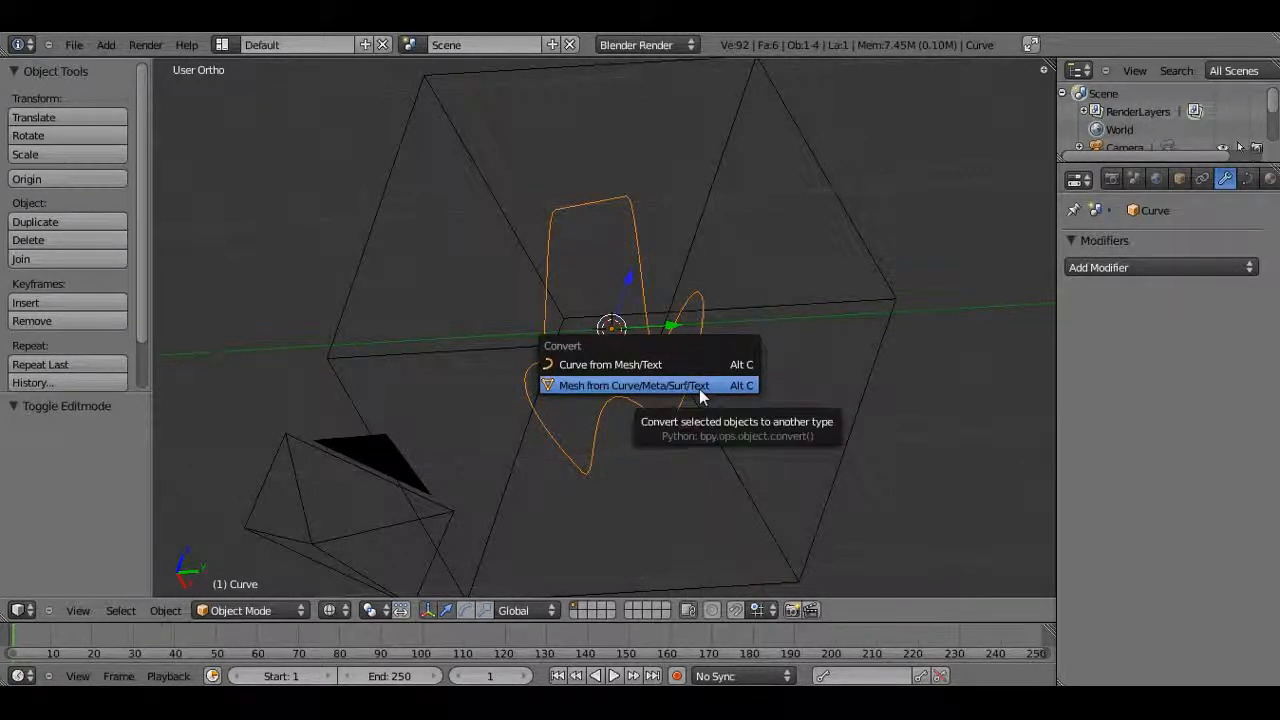
pyautogui.click(699, 390)
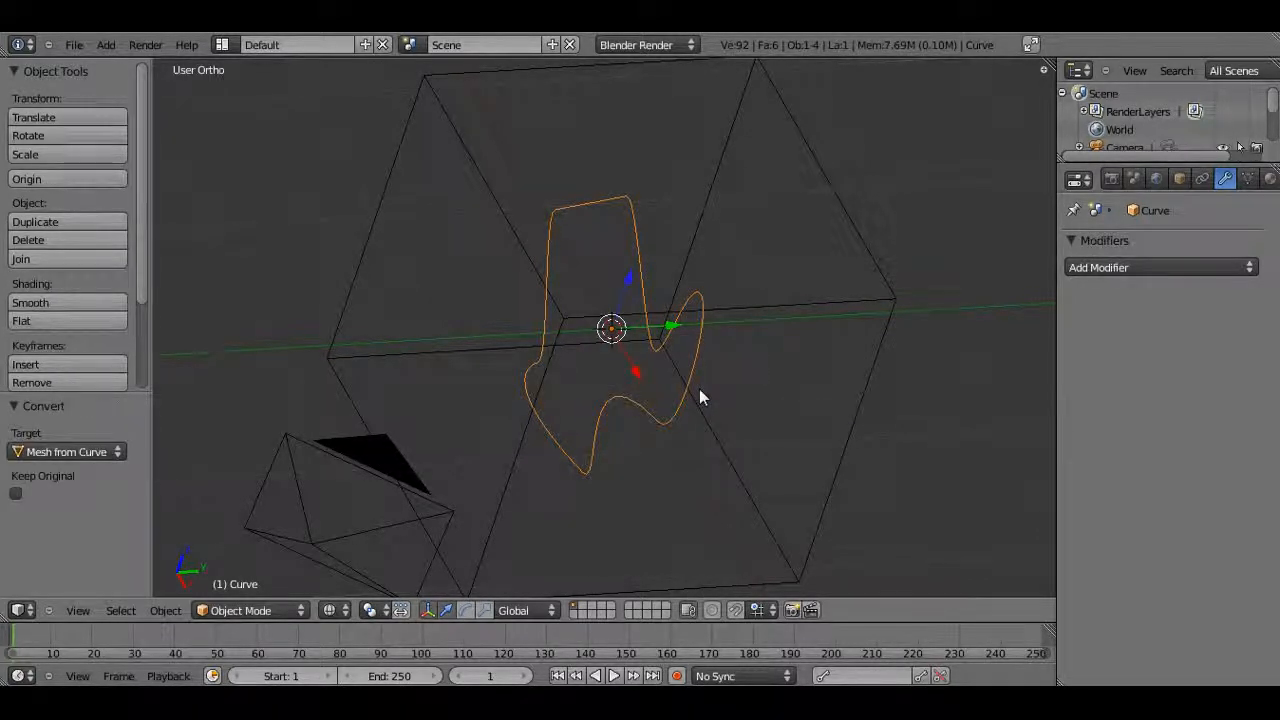
# Try to move a single outline vertex along X in Edit Mode
pyautogui.press('Tab')
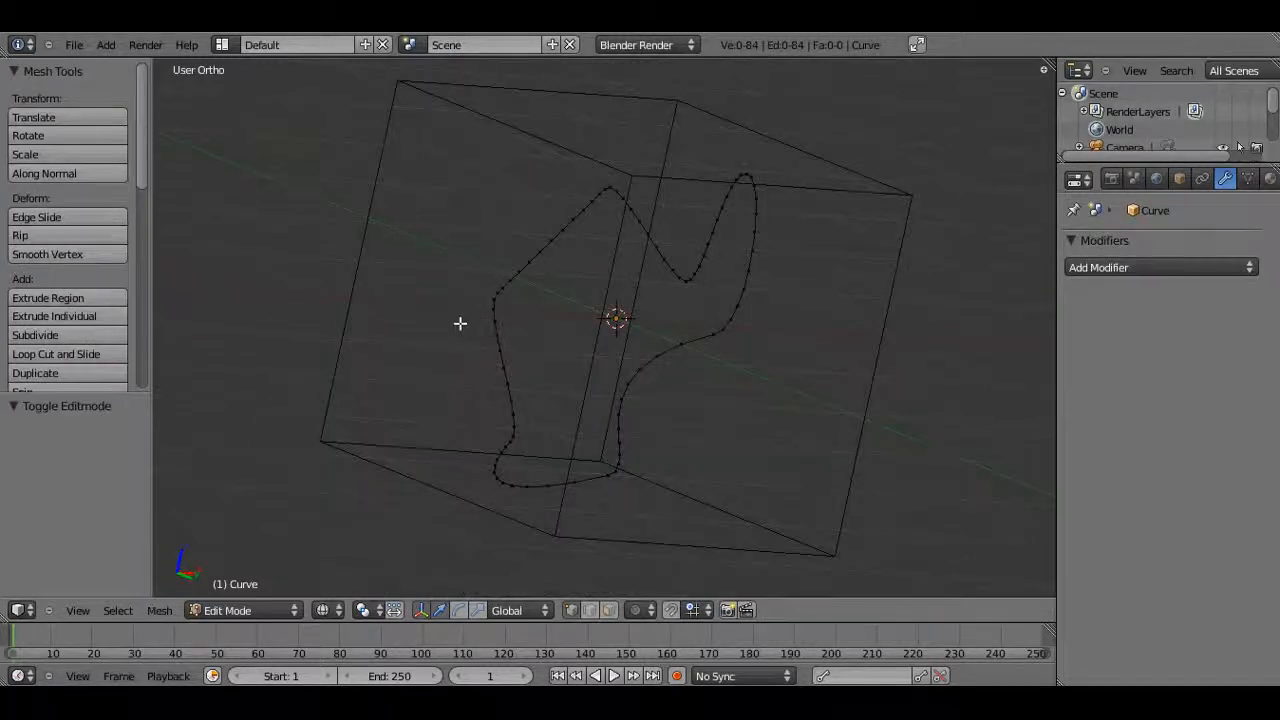
pyautogui.rightClick(494, 298)
pyautogui.press('g')
pyautogui.press('x')
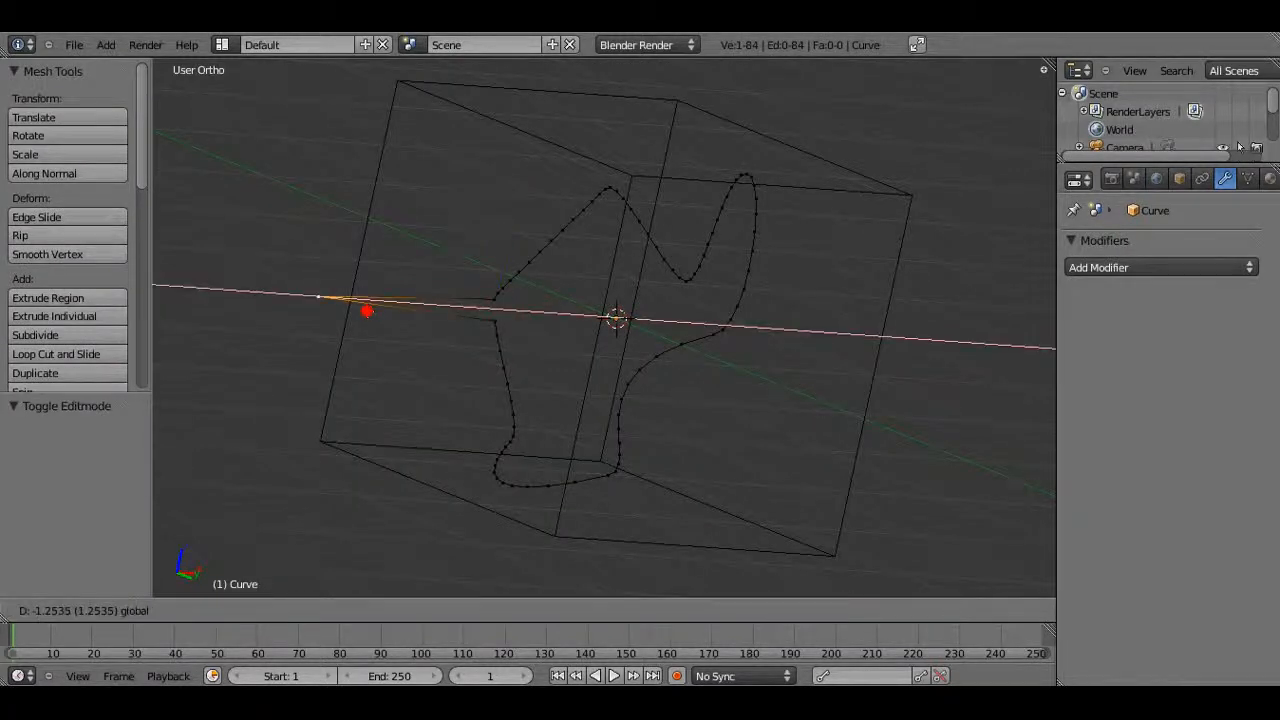
pyautogui.rightClick(367, 311)
# Select all outline vertices and move them along Y by about -1.26, in front of the cube
pyautogui.press('a')
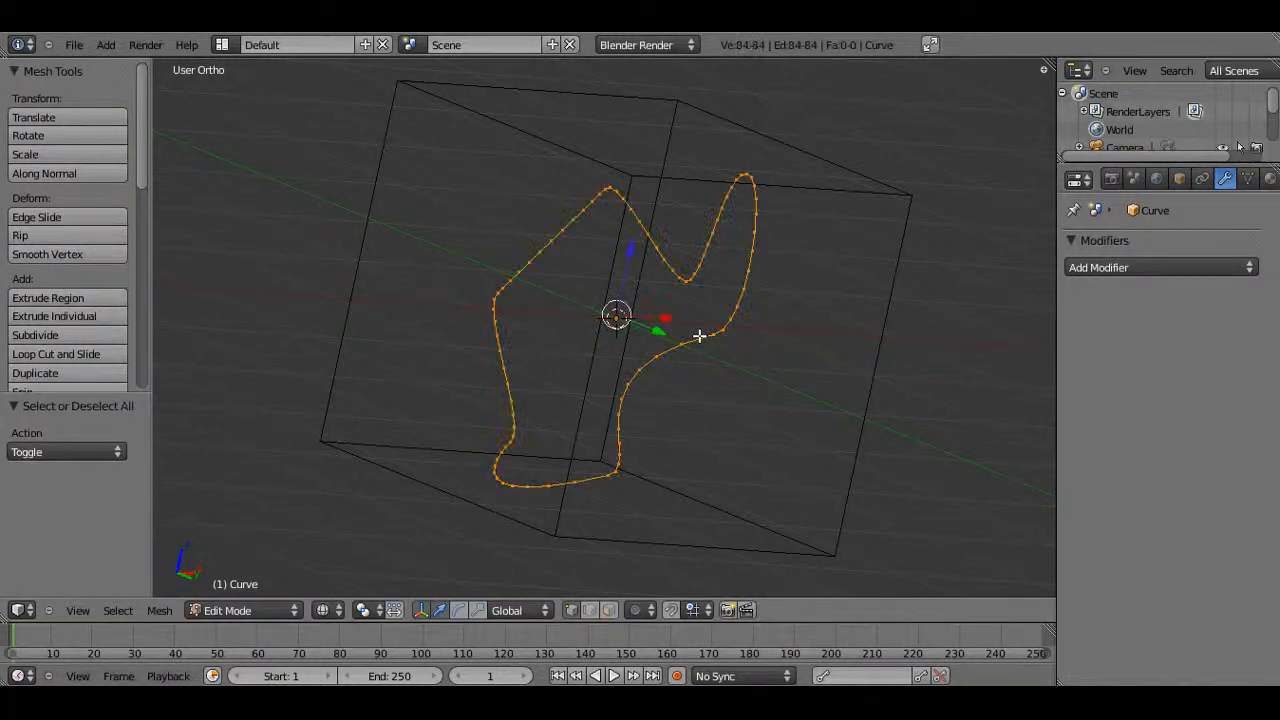
pyautogui.press('KP_7')
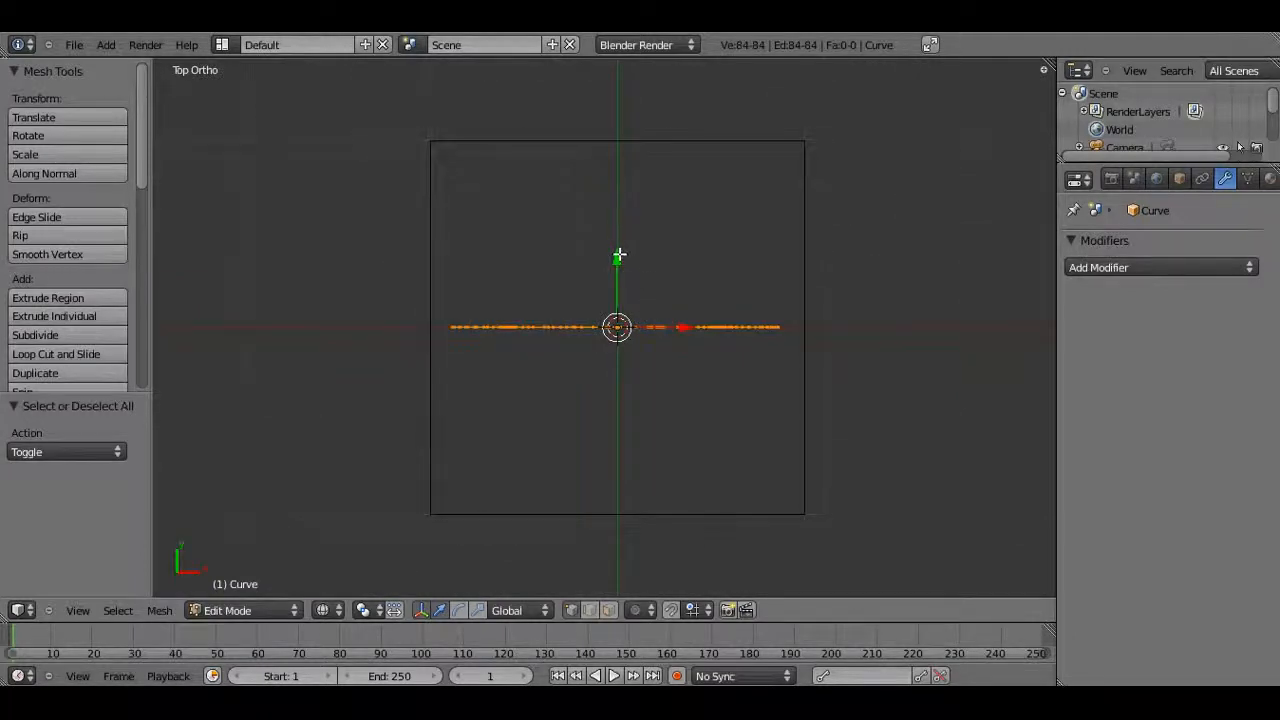
pyautogui.press('g')
pyautogui.press('y')
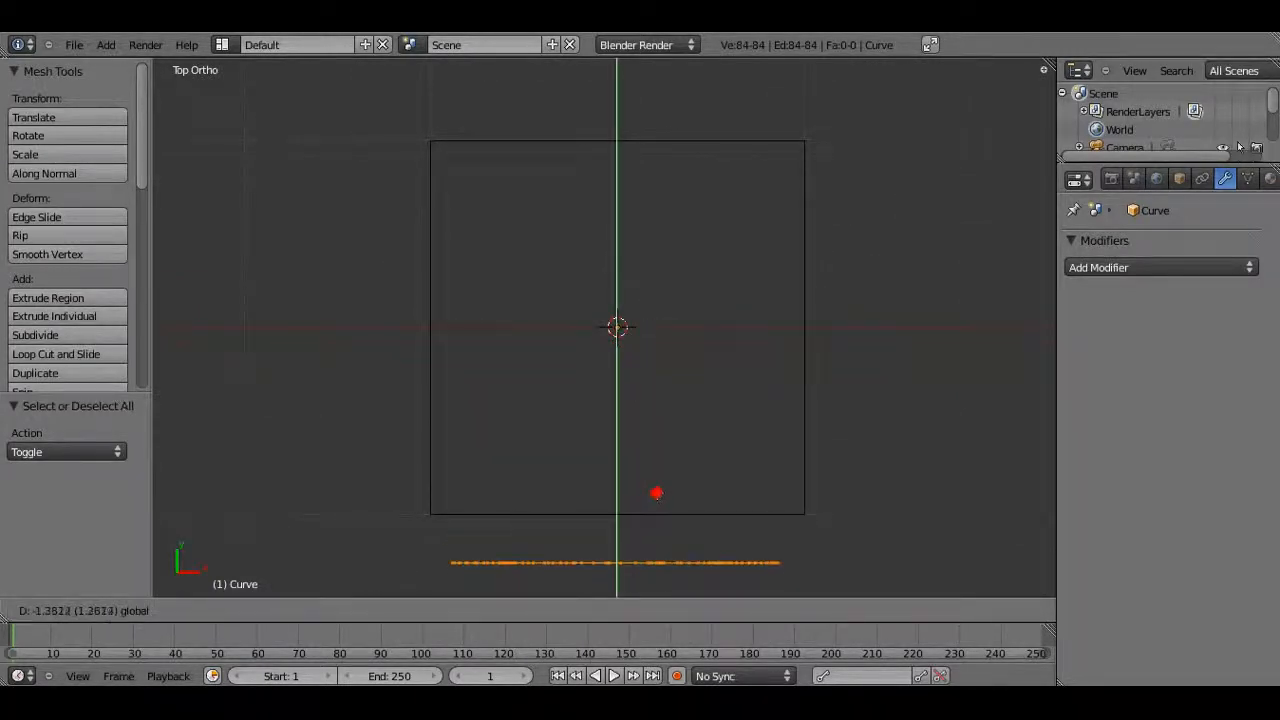
pyautogui.click(656, 492)
# Fill the outline with a face, return to Object Mode and switch back to solid shading
pyautogui.moveTo(637, 535); pyautogui.dragTo(595, 307, button='middle')
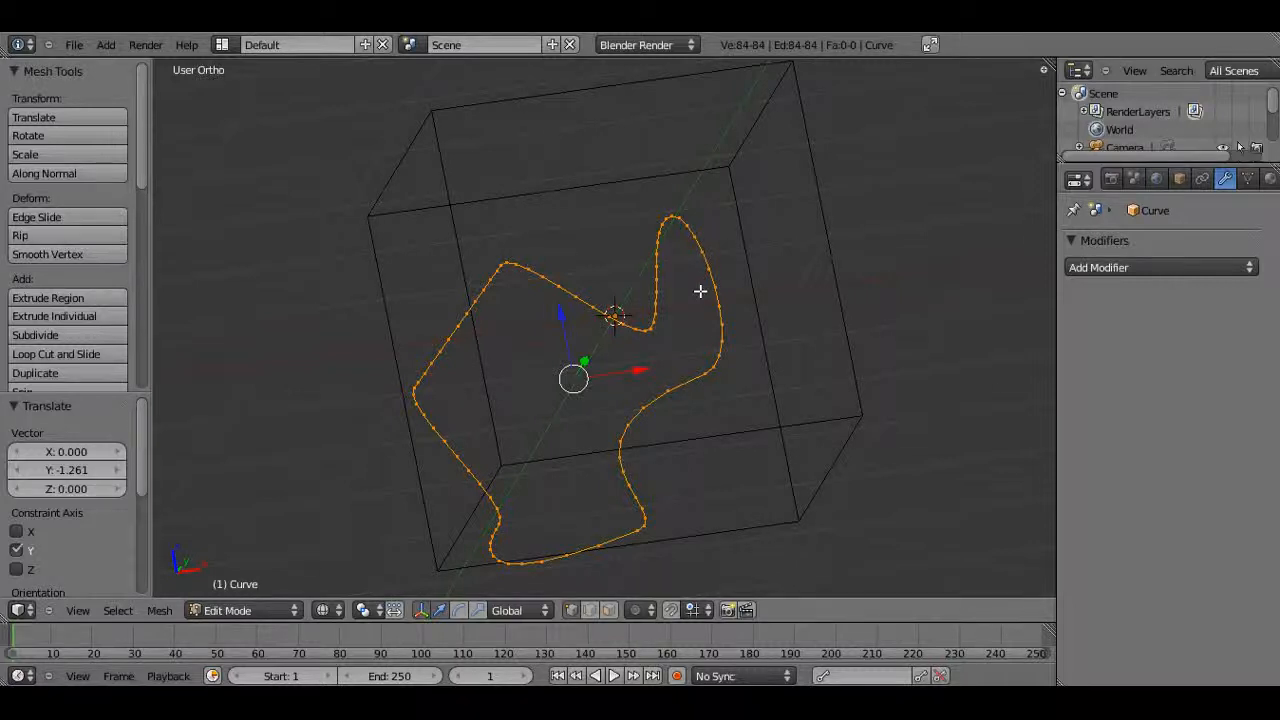
pyautogui.hotkey('alt', 'f')
pyautogui.press('Tab')
pyautogui.press('z')
pyautogui.moveTo(638, 413)
pyautogui.mouseDown(button='middle')
pyautogui.moveTo(536, 343)
pyautogui.moveTo(415, 305)
pyautogui.moveTo(457, 358)
pyautogui.moveTo(446, 352)
pyautogui.moveTo(578, 382)
pyautogui.moveTo(652, 500)
pyautogui.mouseUp(button='middle')
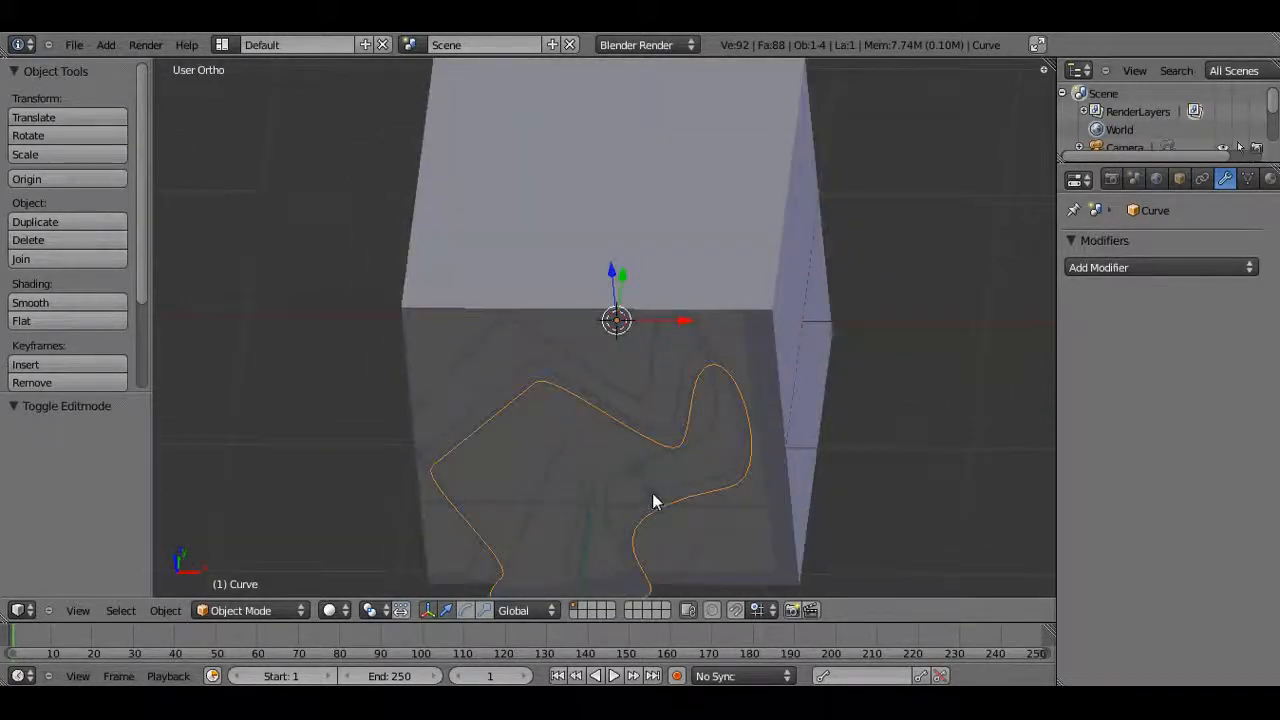
# Extrude the filled outline about 2.54 units along Y so it passes through the cube, using a top wireframe view
pyautogui.press('KP_7')
pyautogui.press('Tab')
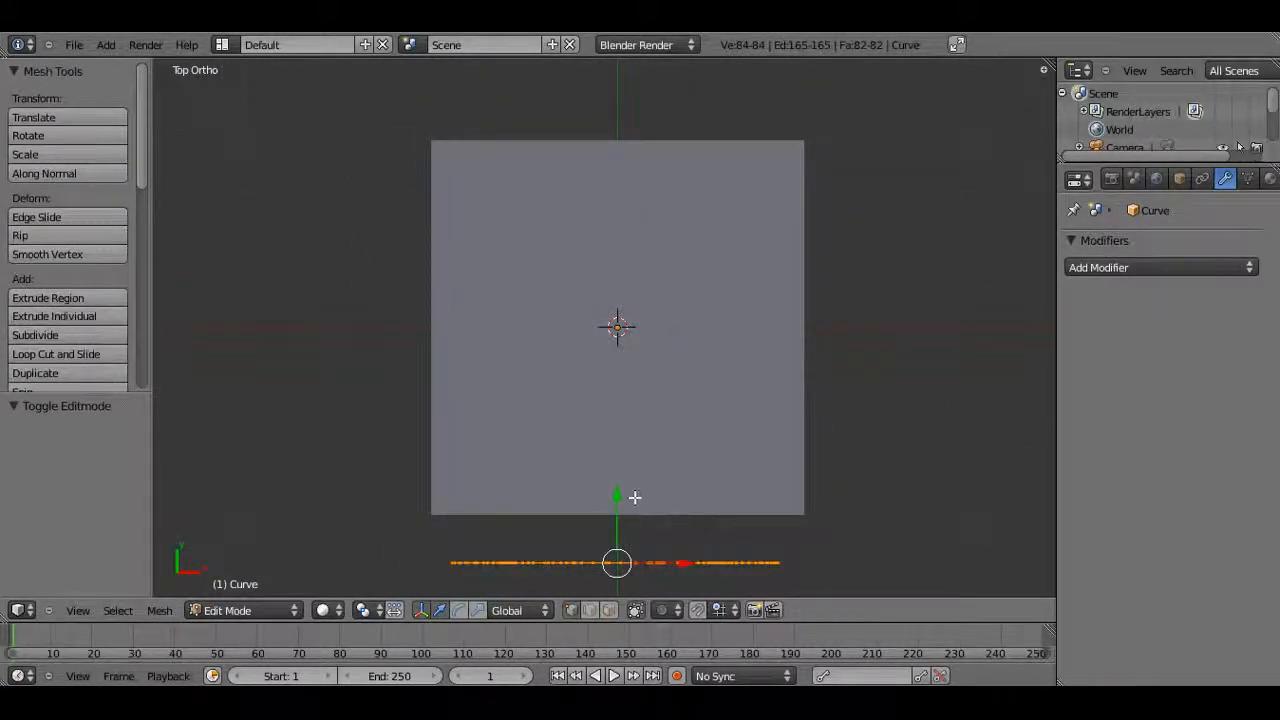
pyautogui.press('z')
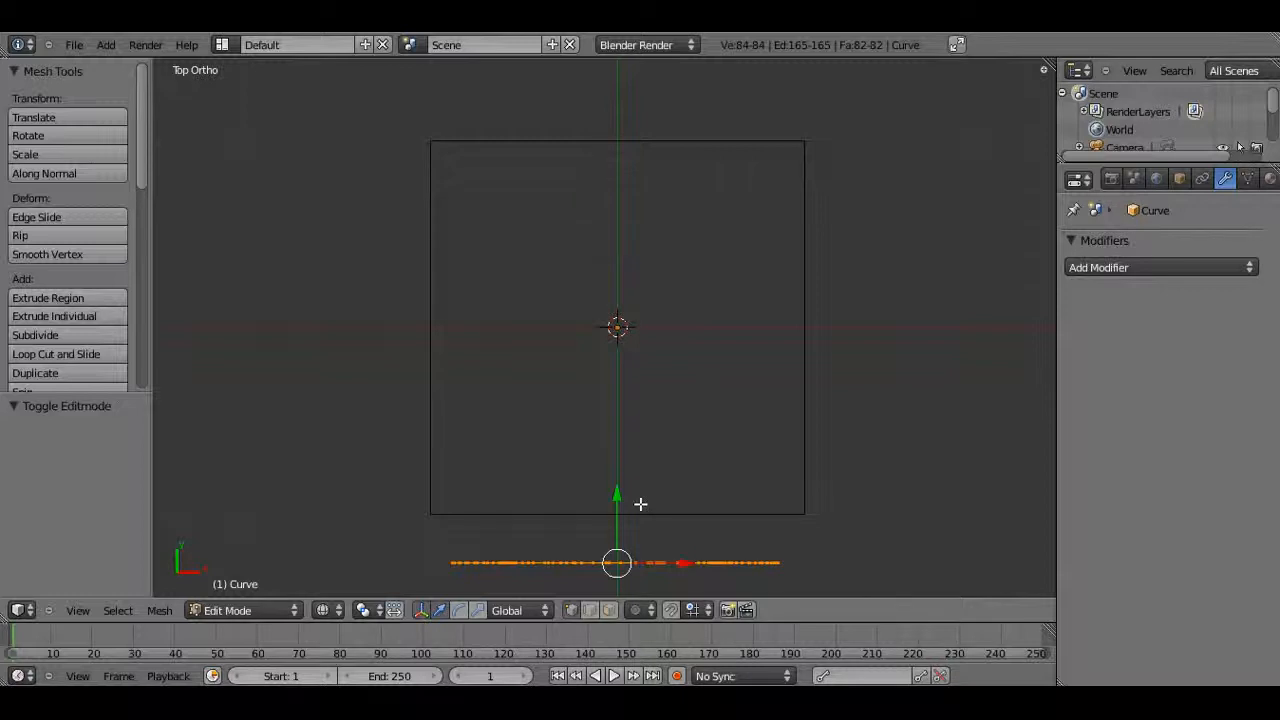
pyautogui.press('e')
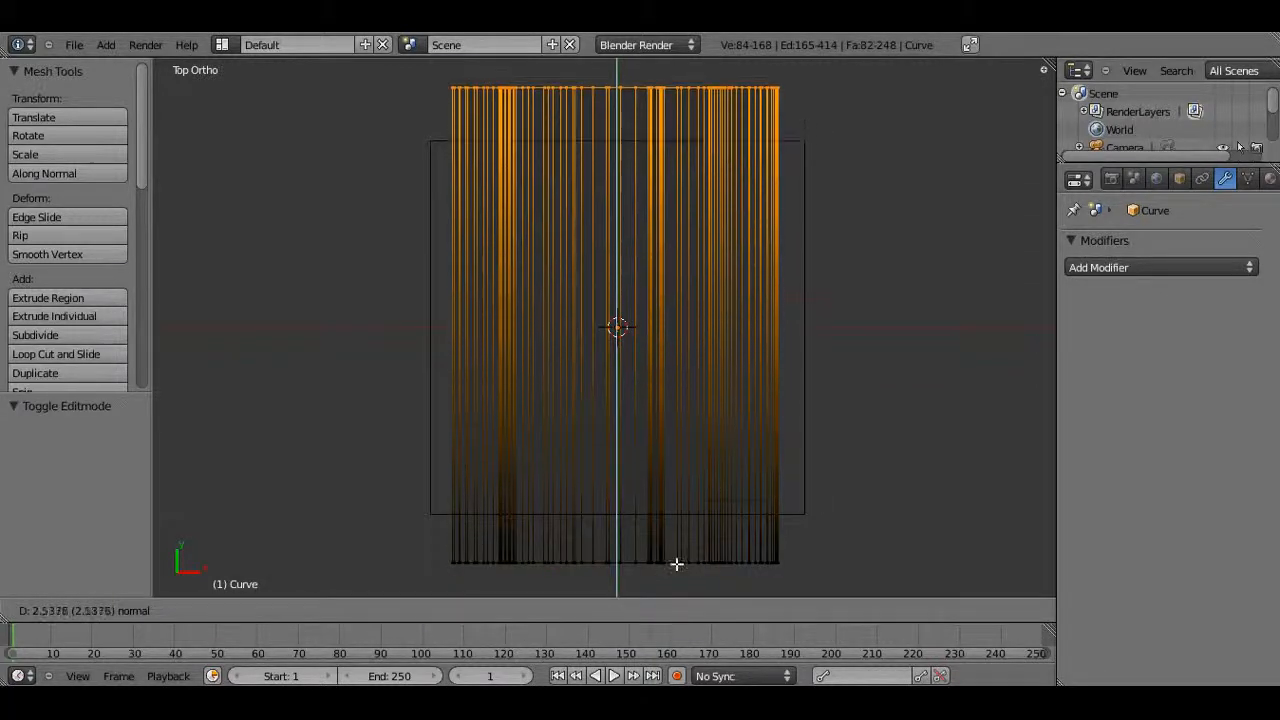
pyautogui.click(682, 565)
pyautogui.press('Tab')
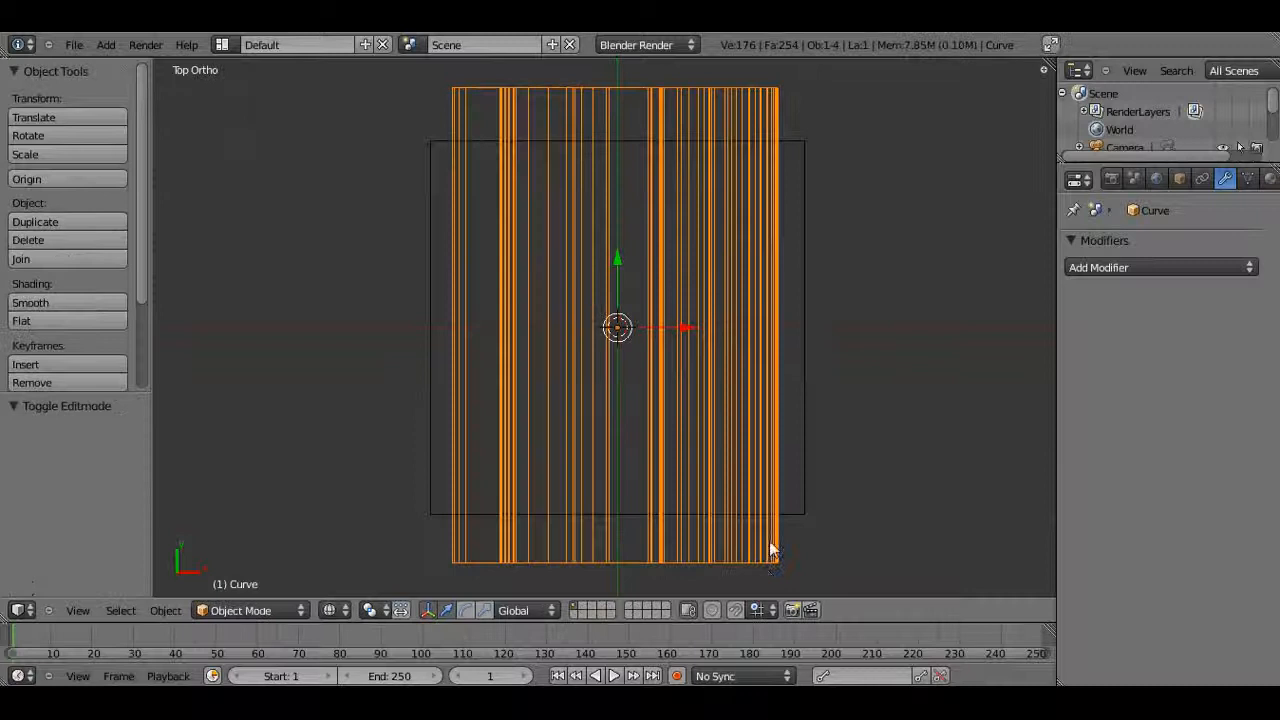
# Select the cube, add a Boolean modifier set to Difference with the Curve object, and apply it
pyautogui.press('z')
pyautogui.moveTo(772, 540)
pyautogui.mouseDown(button='middle')
pyautogui.moveTo(535, 400)
pyautogui.moveTo(411, 386)
pyautogui.moveTo(715, 310)
pyautogui.moveTo(636, 460)
pyautogui.moveTo(454, 449)
pyautogui.moveTo(460, 423)
pyautogui.mouseUp(button='middle')
pyautogui.rightClick(723, 368)
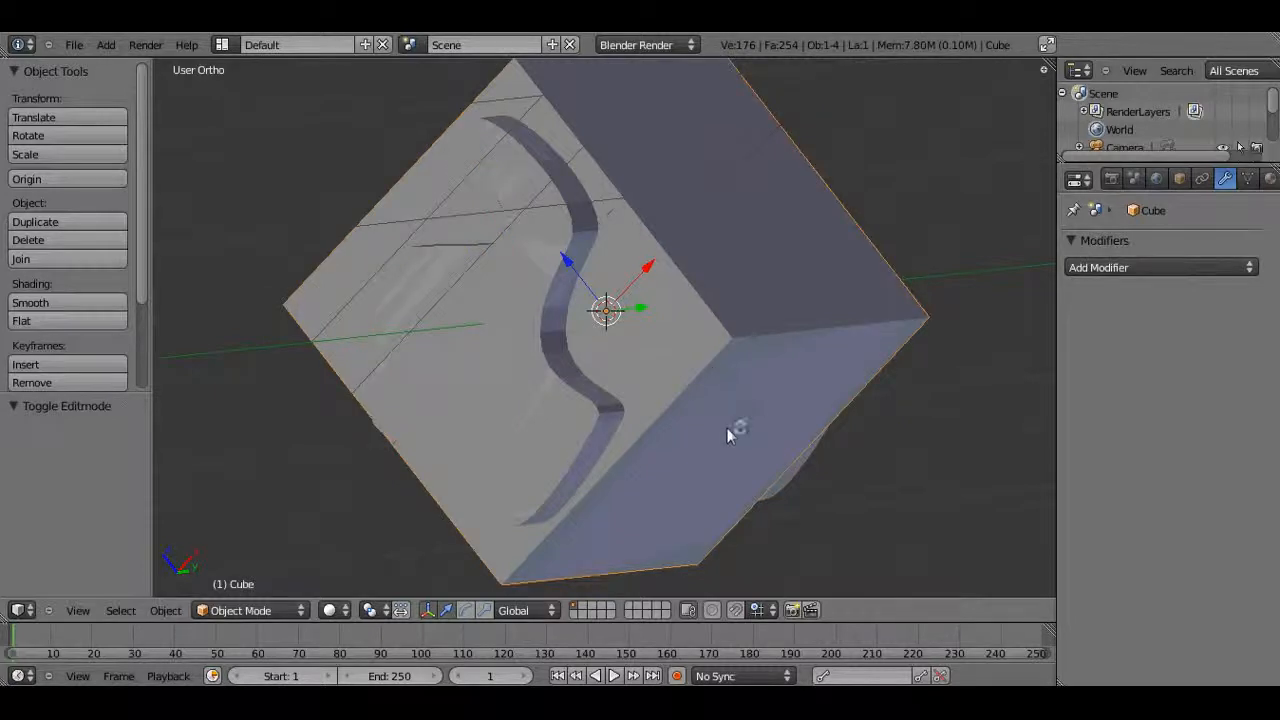
pyautogui.click(1120, 267)
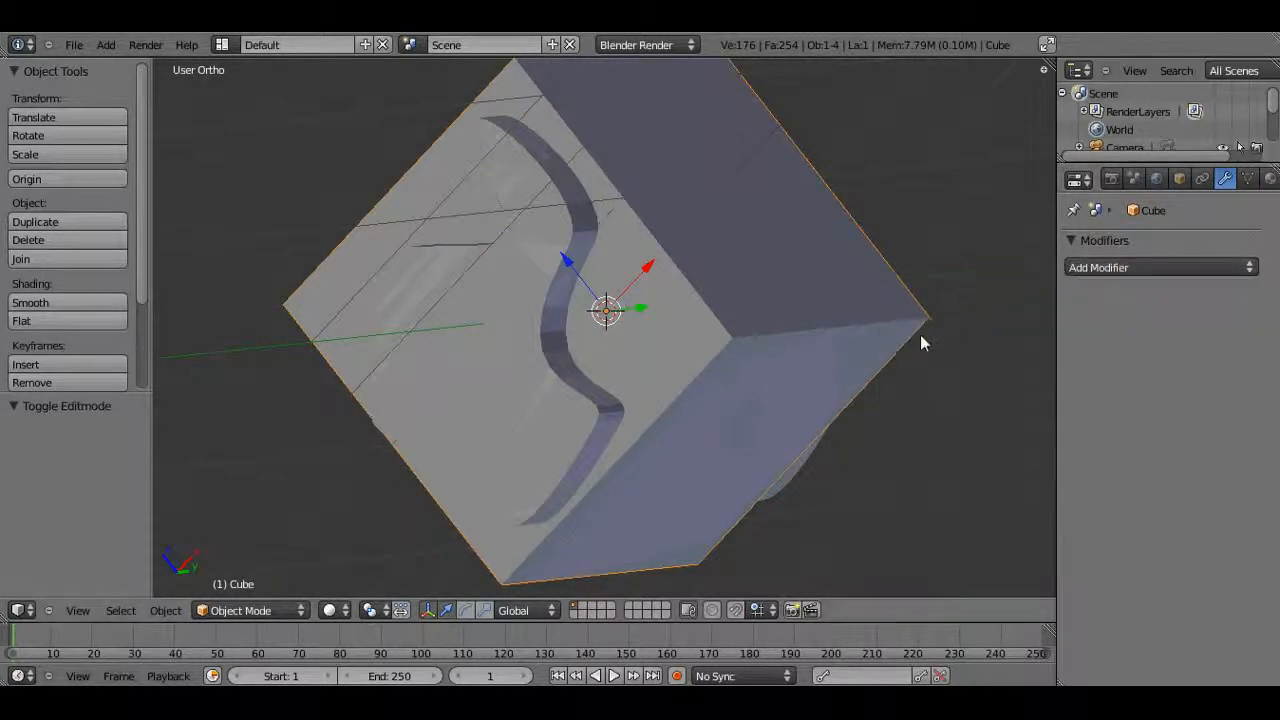
pyautogui.click(1113, 266)
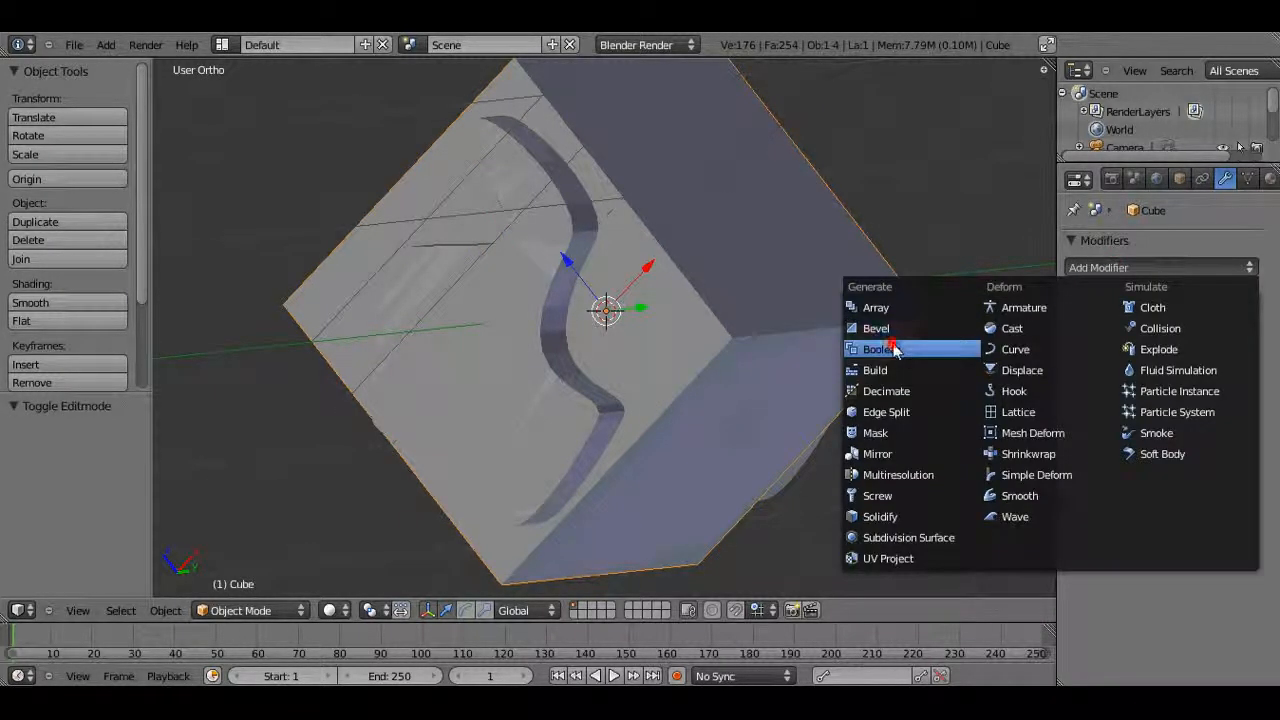
pyautogui.click(893, 350)
pyautogui.click(1105, 377)
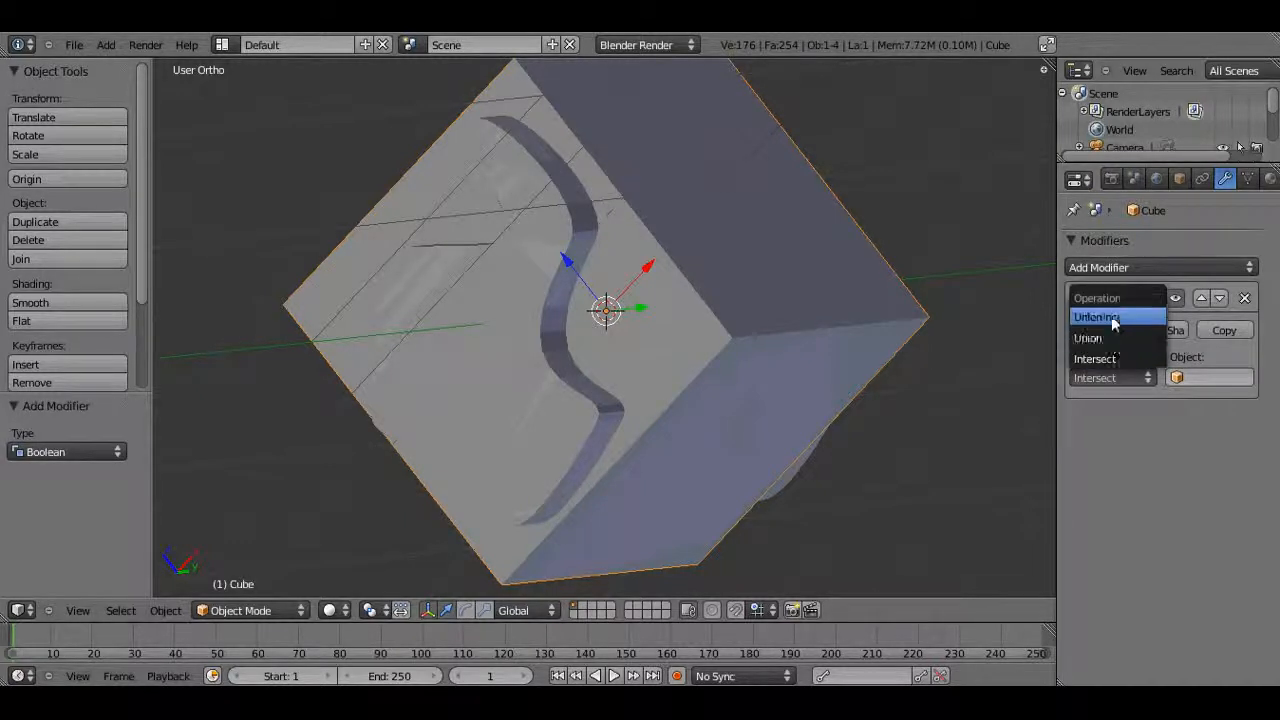
pyautogui.click(1110, 317)
pyautogui.click(1201, 380)
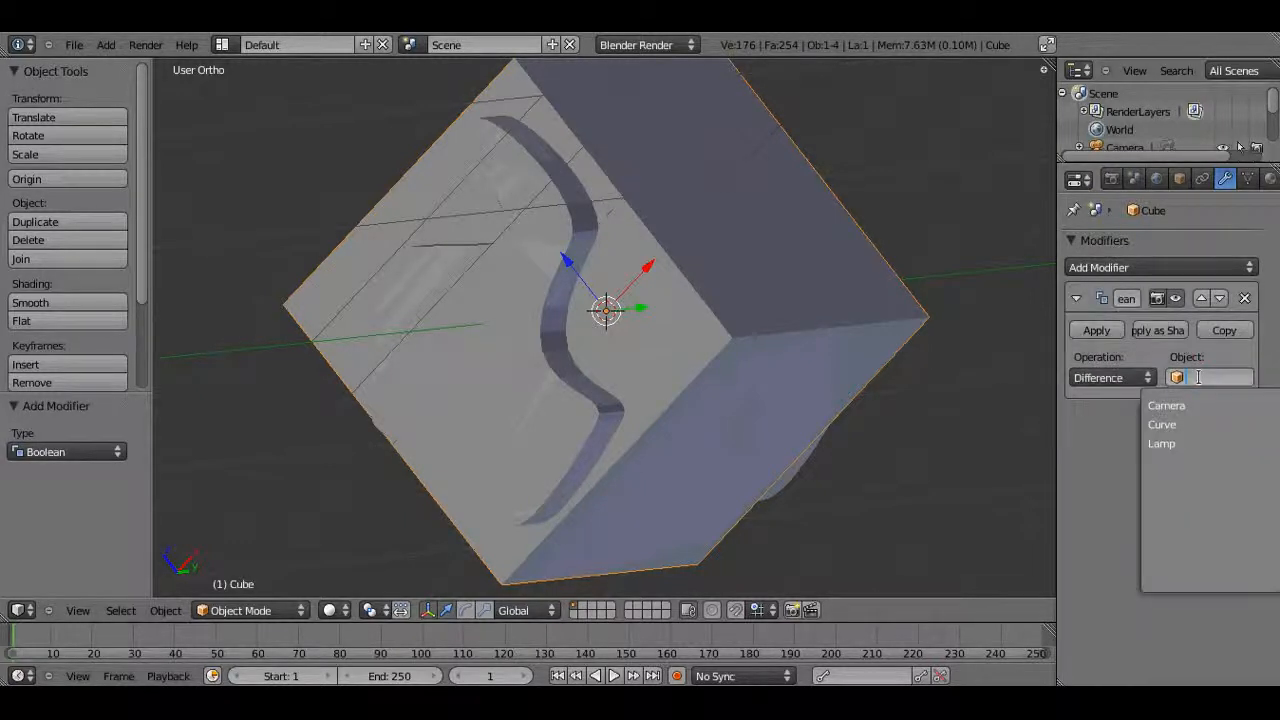
pyautogui.click(1184, 427)
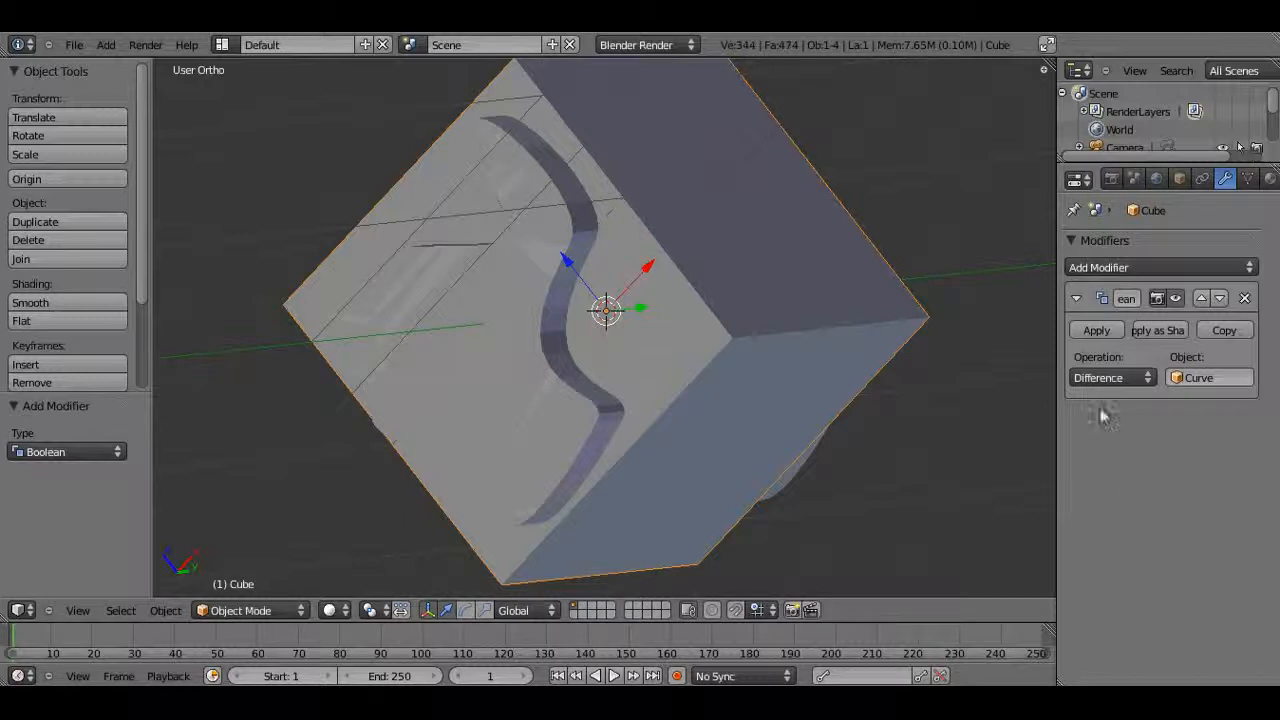
pyautogui.click(1089, 332)
# Select the curve cutter object and delete it
pyautogui.rightClick(507, 378)
pyautogui.press('x')
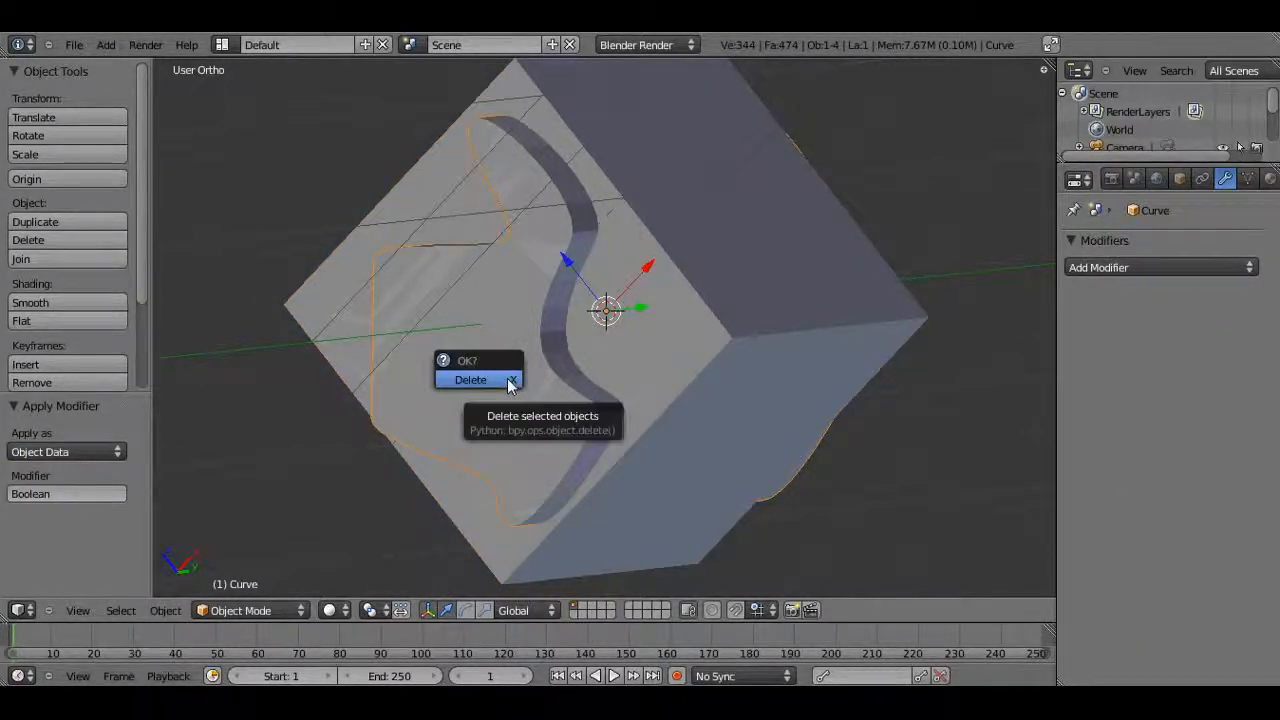
pyautogui.click(507, 378)
pyautogui.scroll(-2, 447, 399)
pyautogui.moveTo(447, 399); pyautogui.dragTo(500, 416, button='middle')
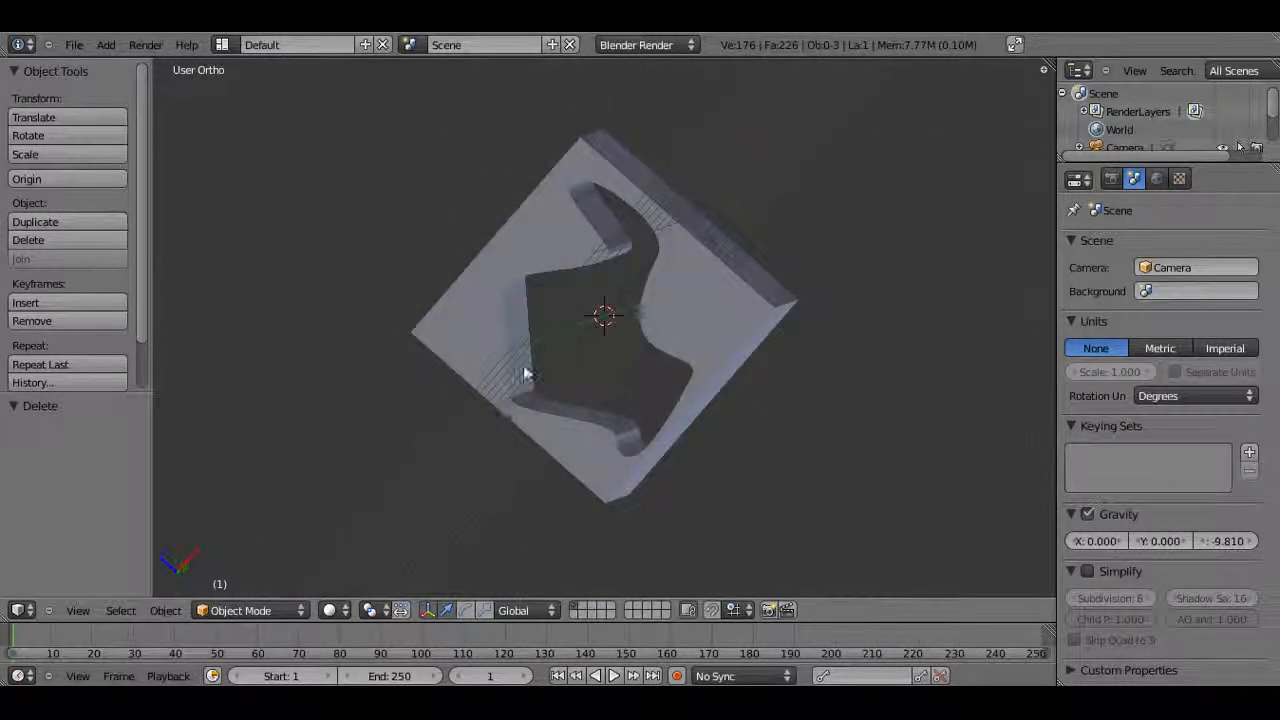
pyautogui.moveTo(689, 434); pyautogui.dragTo(690, 330, button='middle')
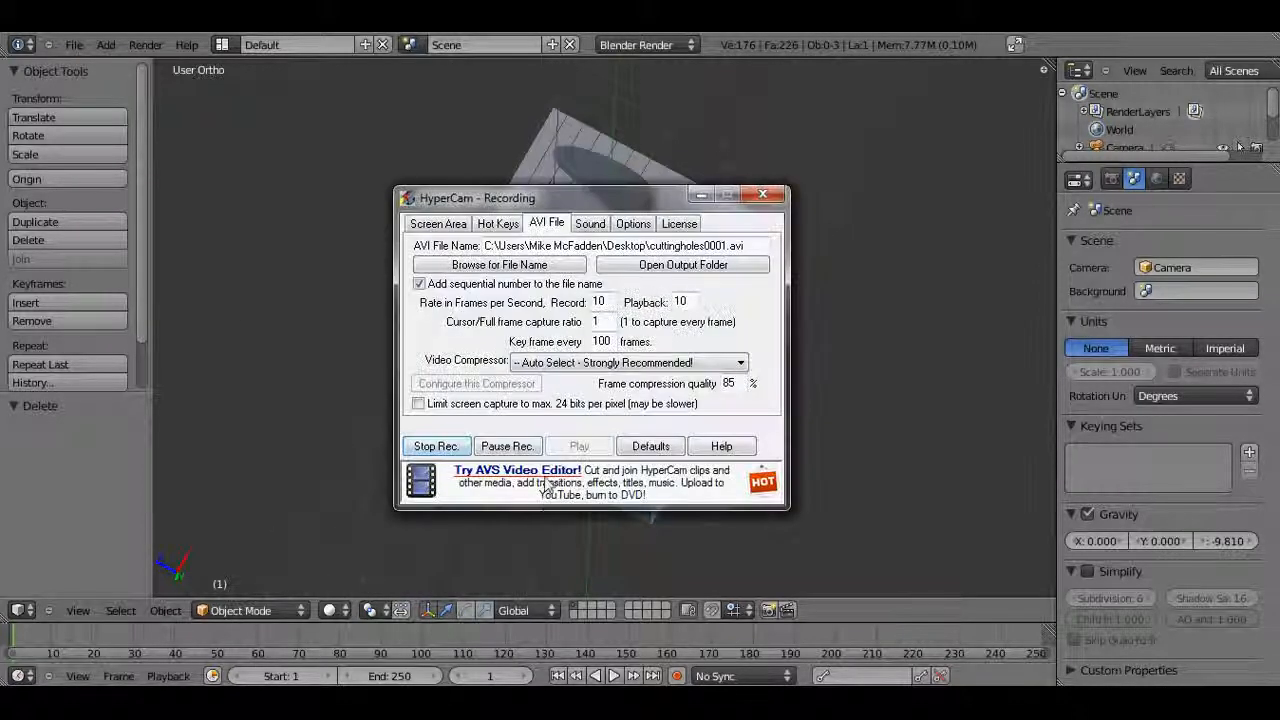